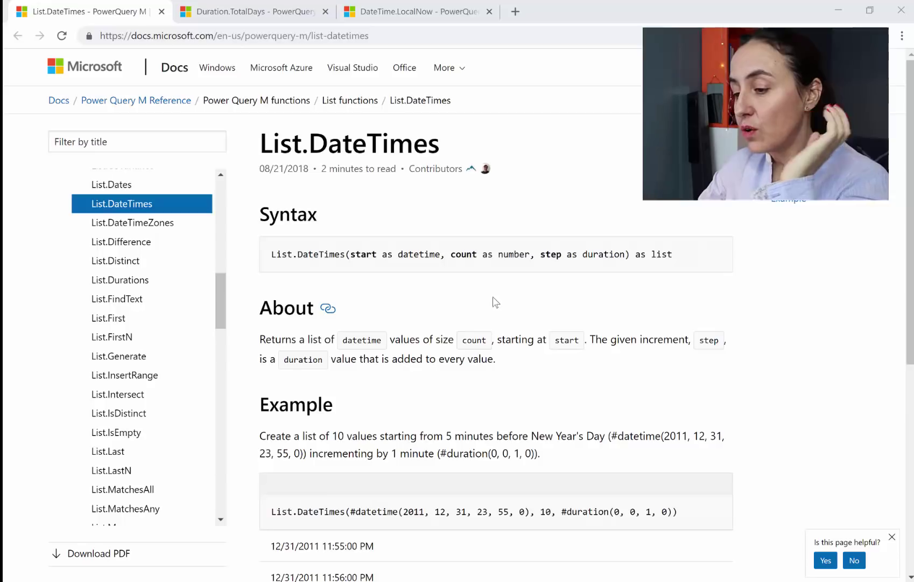
drag(261, 144, 436, 153)
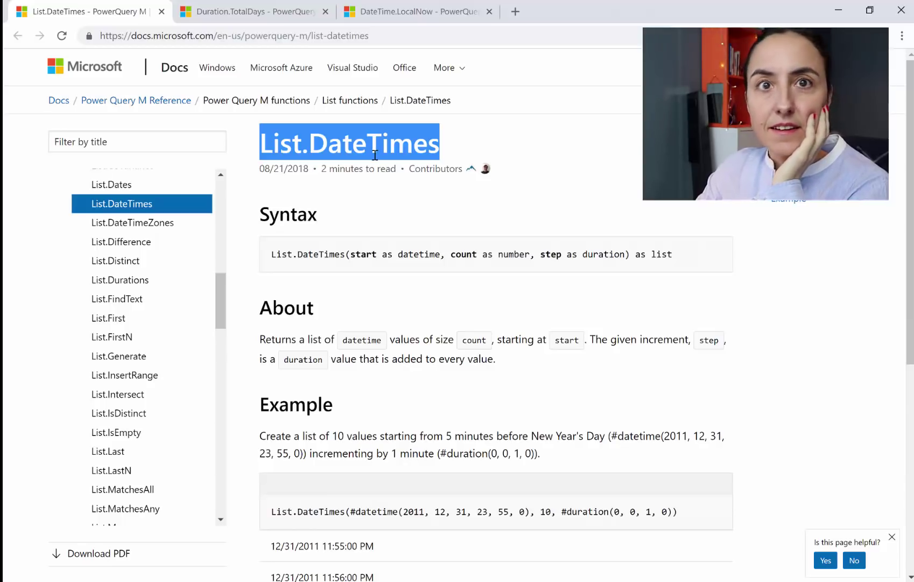
click(419, 357)
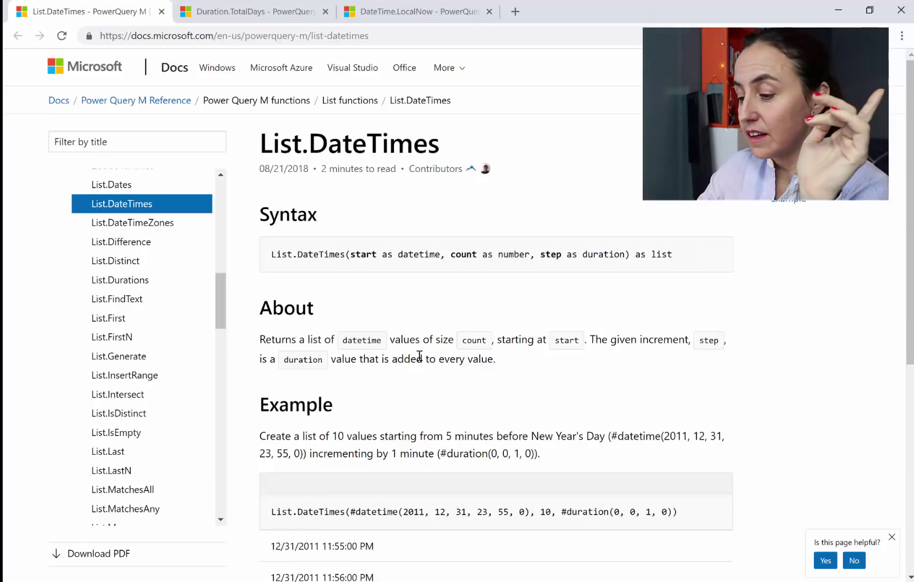
scroll(419, 357, down, 4)
drag(356, 308, 524, 308)
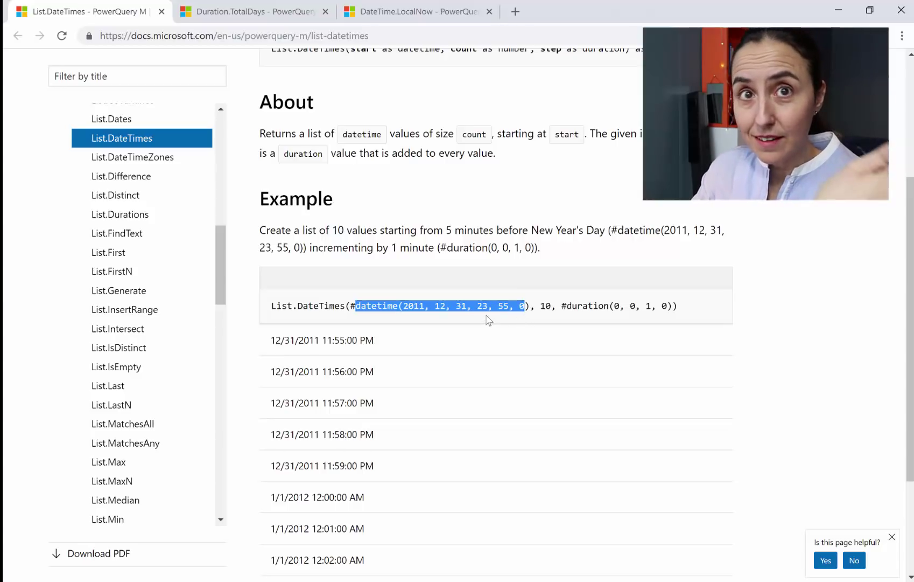
drag(535, 307, 553, 307)
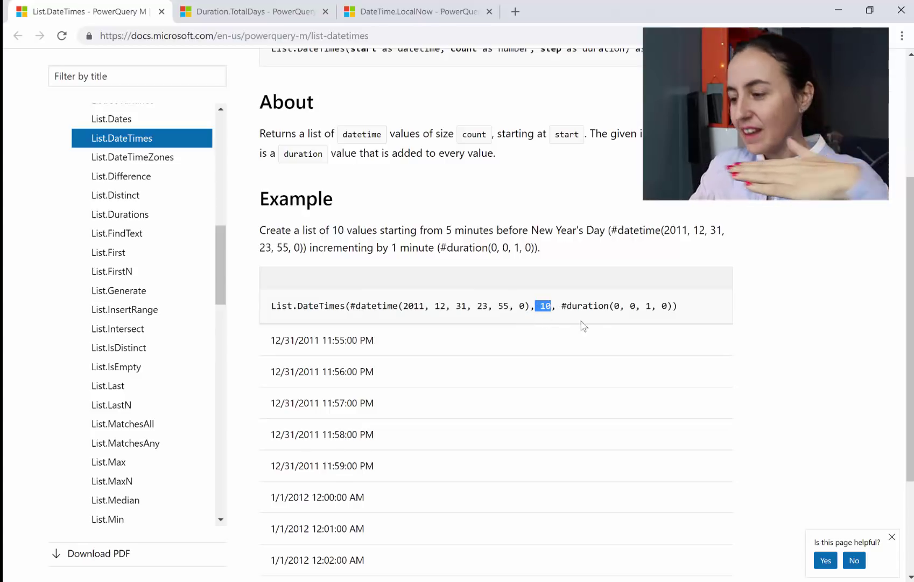
drag(577, 305, 651, 304)
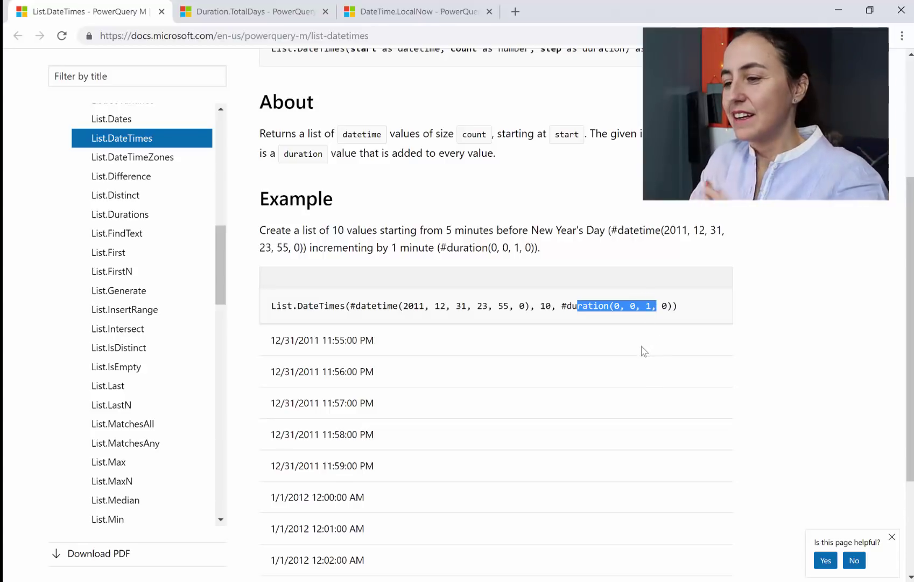
click(584, 336)
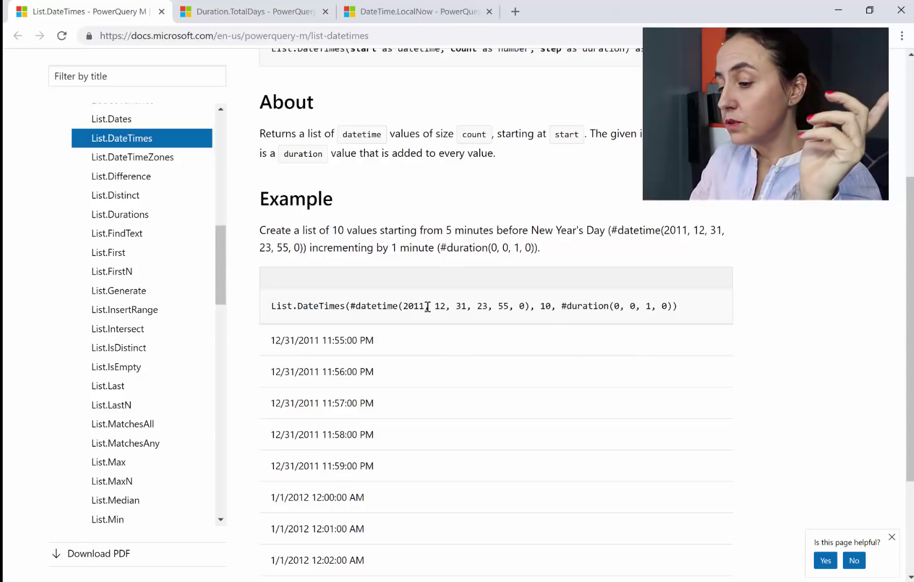
drag(377, 306, 520, 305)
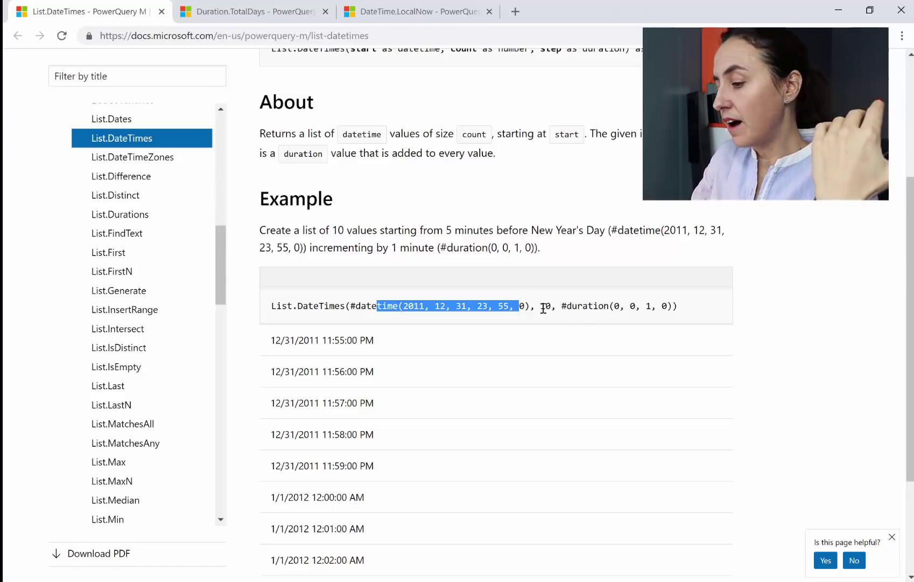
drag(541, 305, 554, 305)
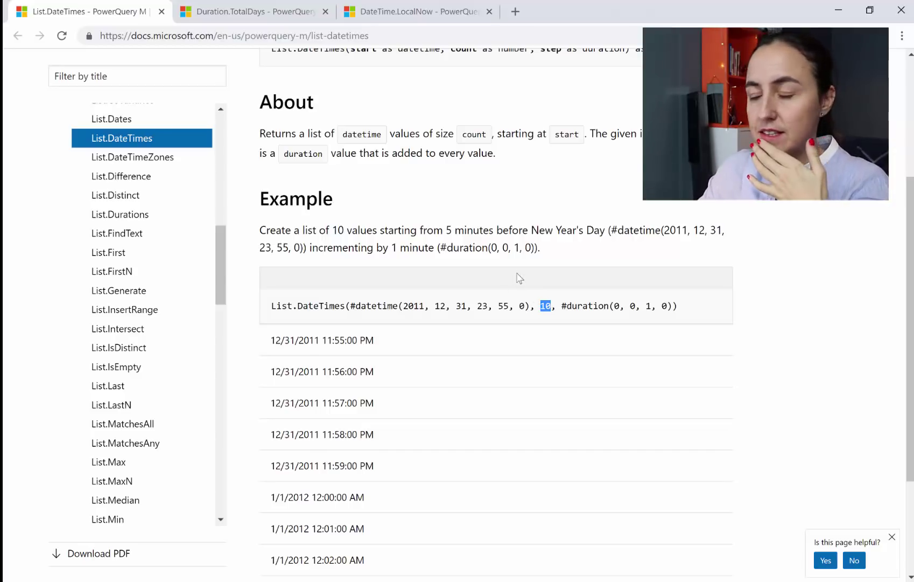
drag(558, 306, 672, 307)
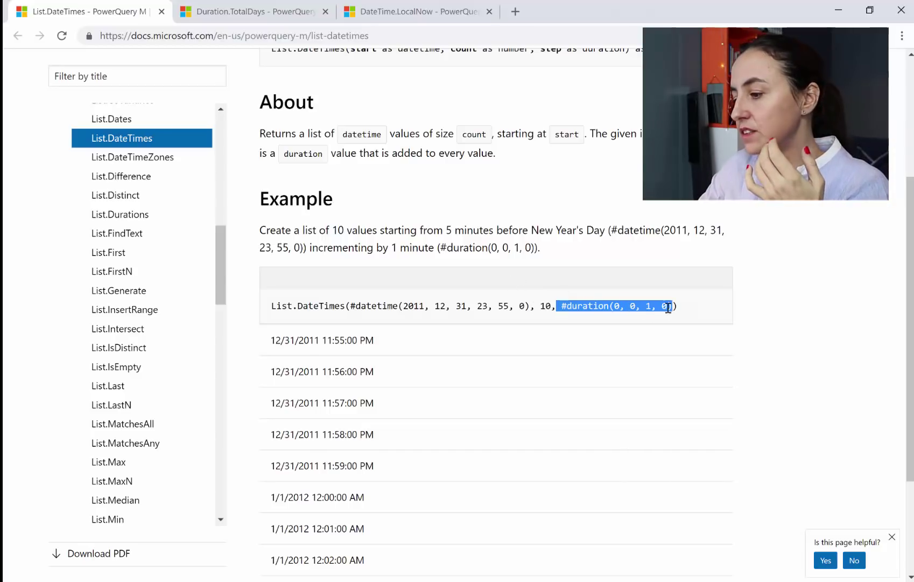
click(646, 310)
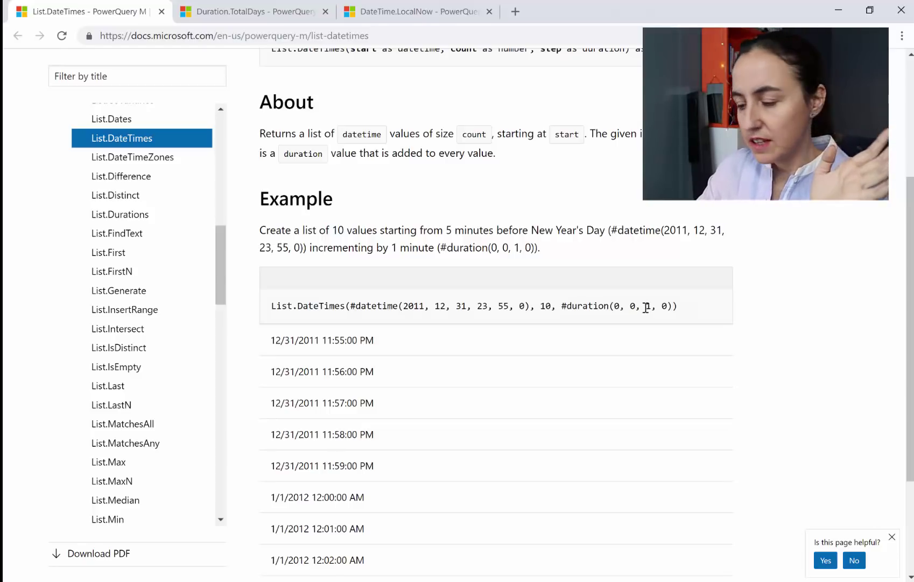
drag(533, 306, 551, 306)
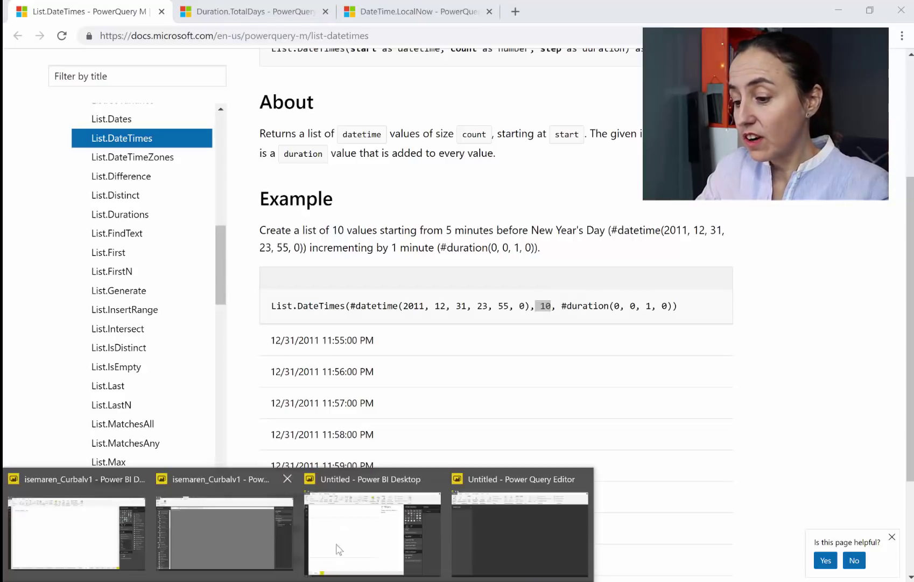
Create a new blank query in Power Query Editor and view its M code in Advanced Editor
click(521, 544)
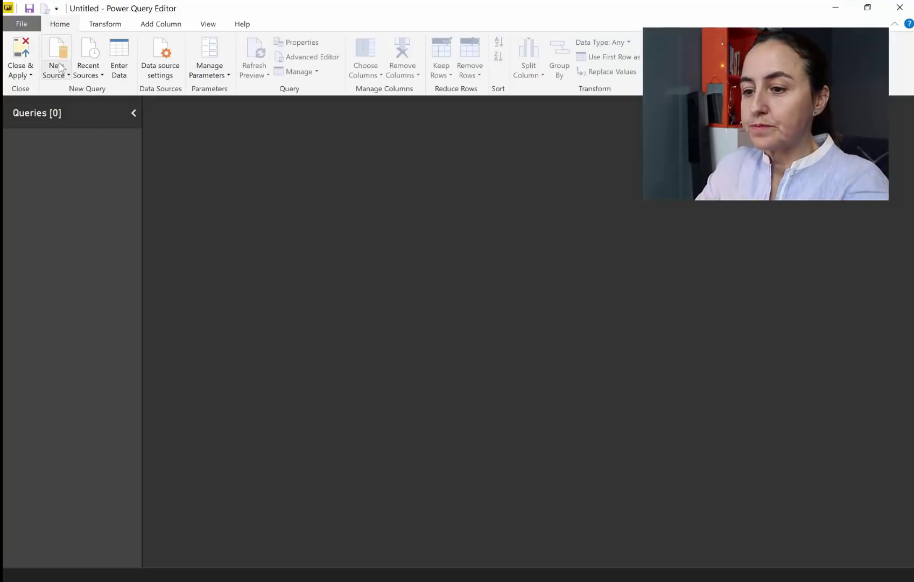
click(59, 73)
click(59, 290)
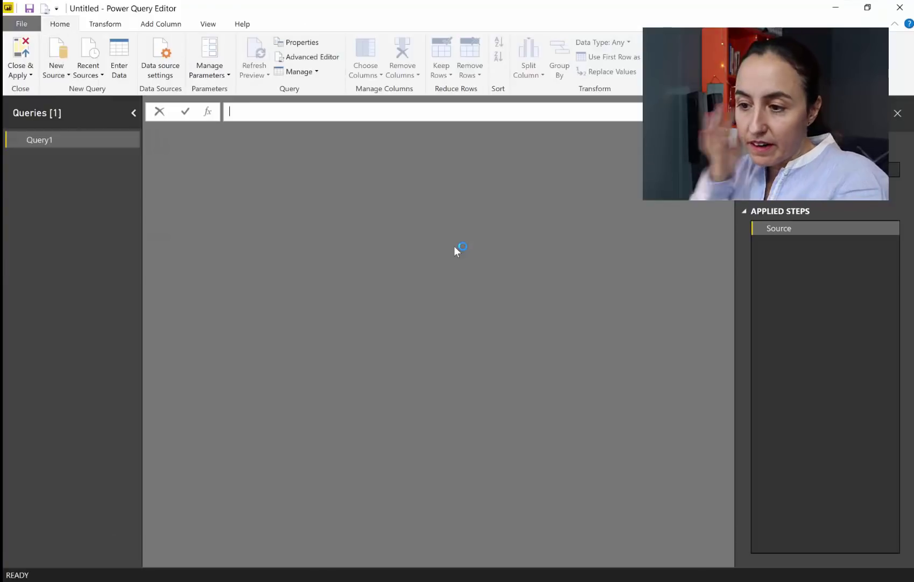
click(298, 56)
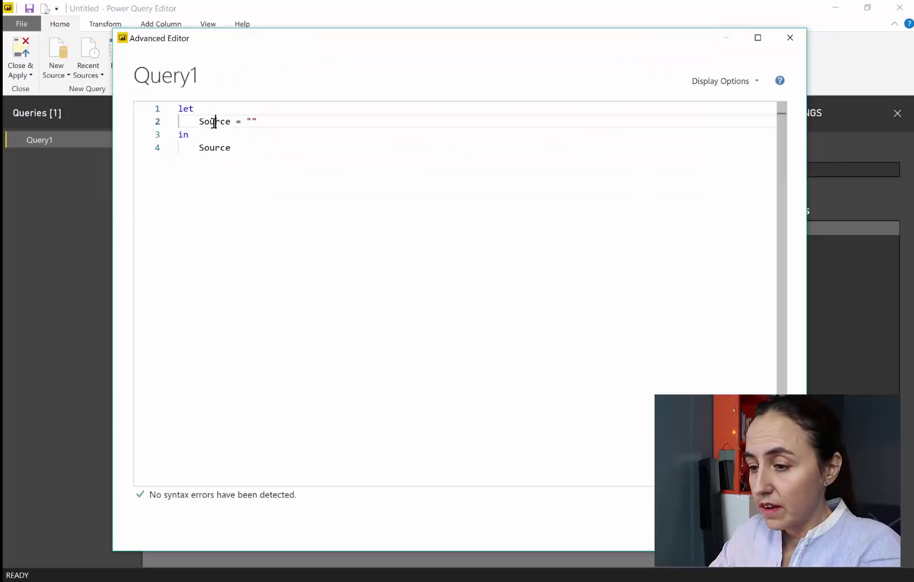
Rename the Source step to NoDays on both the let and in lines
double_click(215, 123)
text(No)
text(Days)
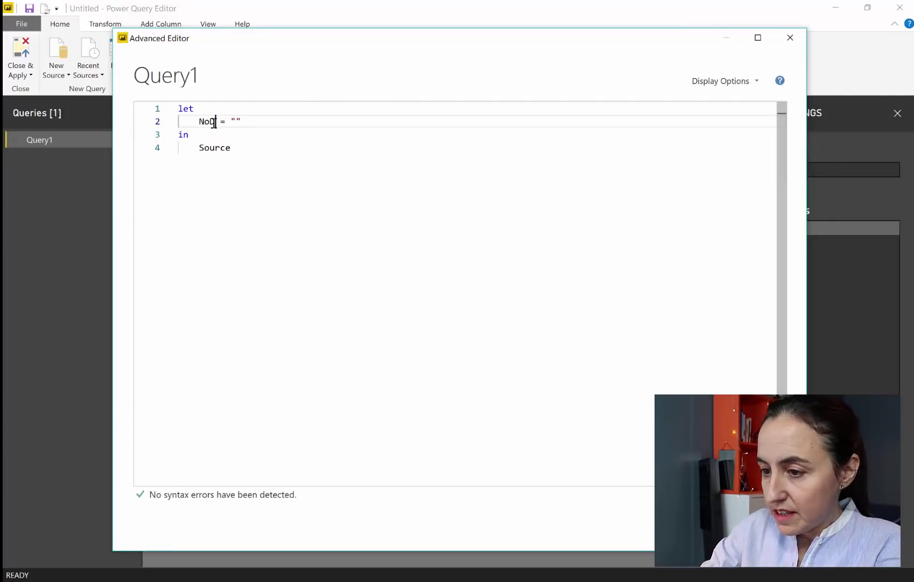
key(Down)
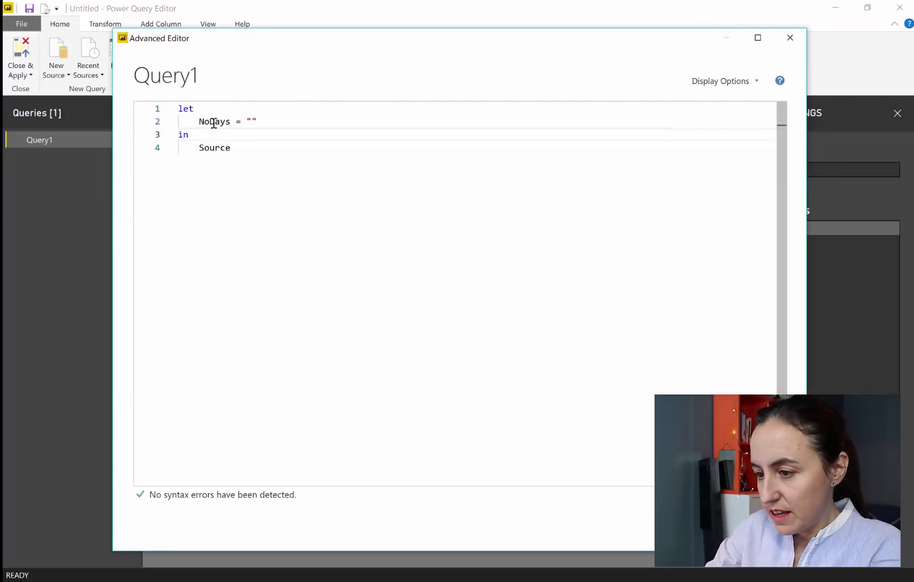
click(328, 123)
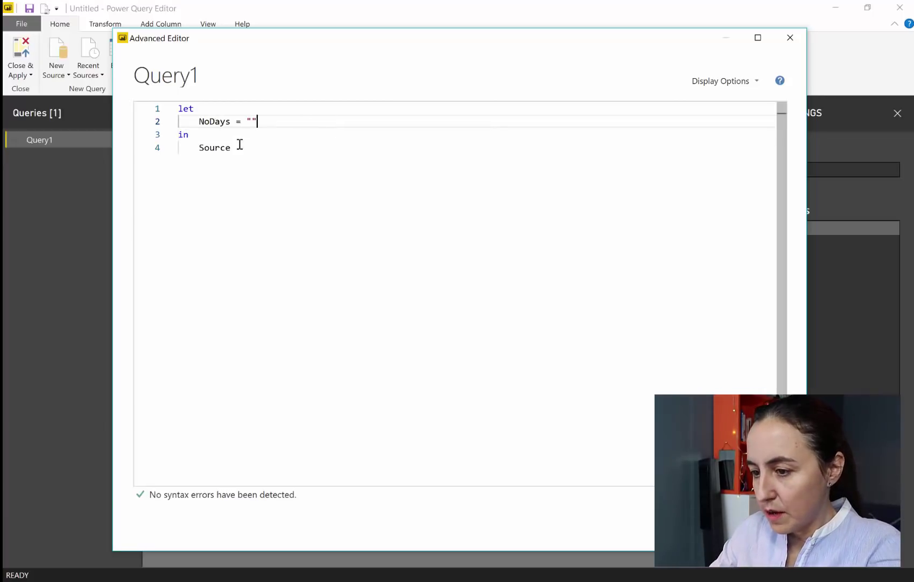
drag(239, 146, 198, 145)
text(No)
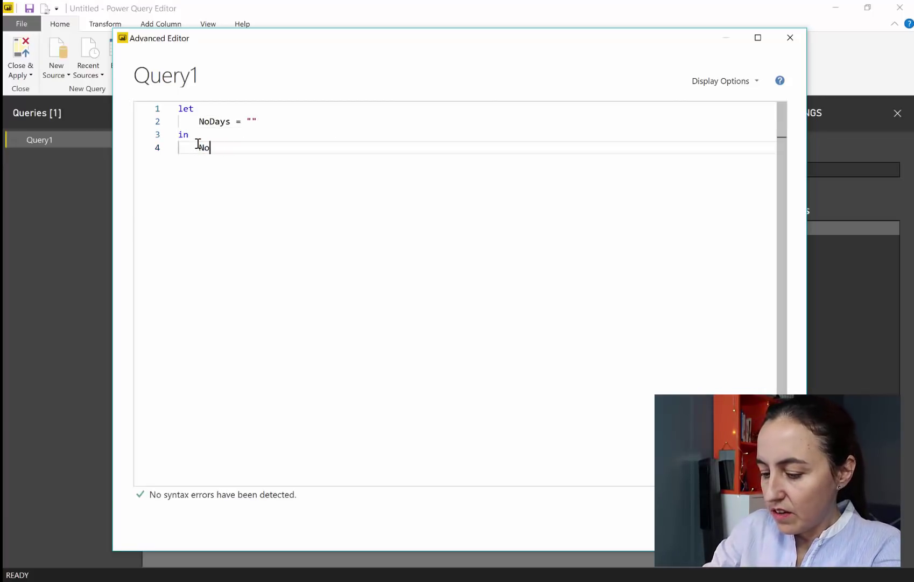
text(Days)
key(BackSpace)
key(BackSpace)
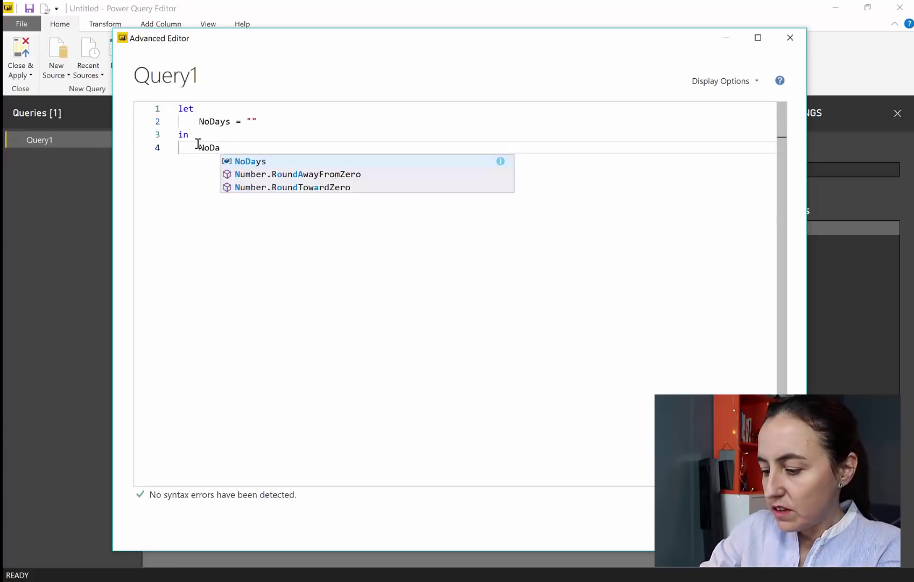
text(ys)
click(266, 120)
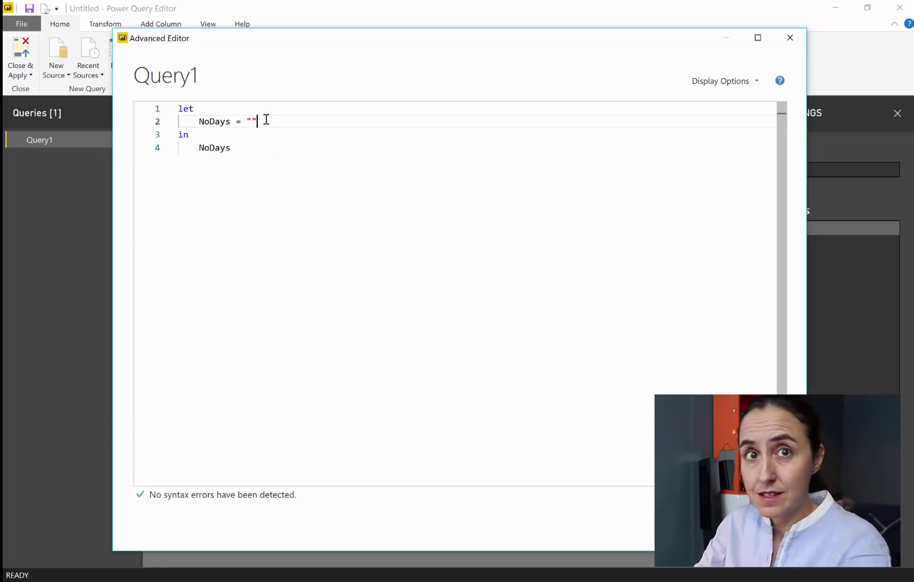
Set NoDays to #datetime(2017,01,01,00,00,00) minus #datetime(2019,01,28,00,00,00)
key(BackSpace)
key(BackSpace)
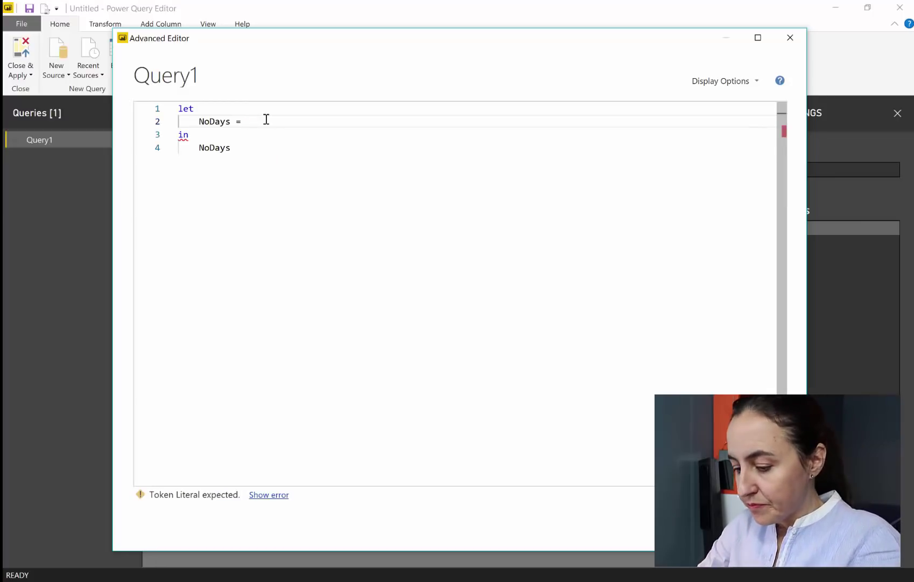
text(#date)
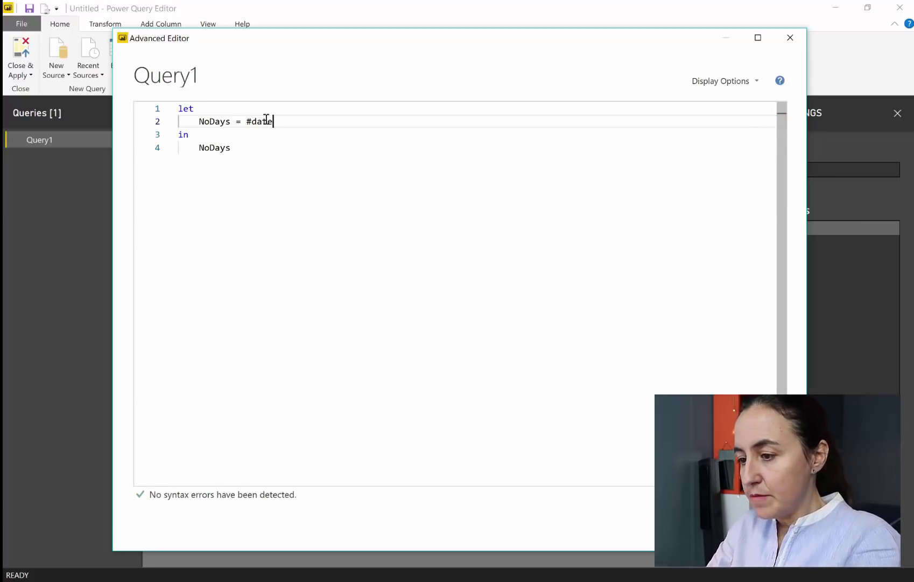
text(ti)
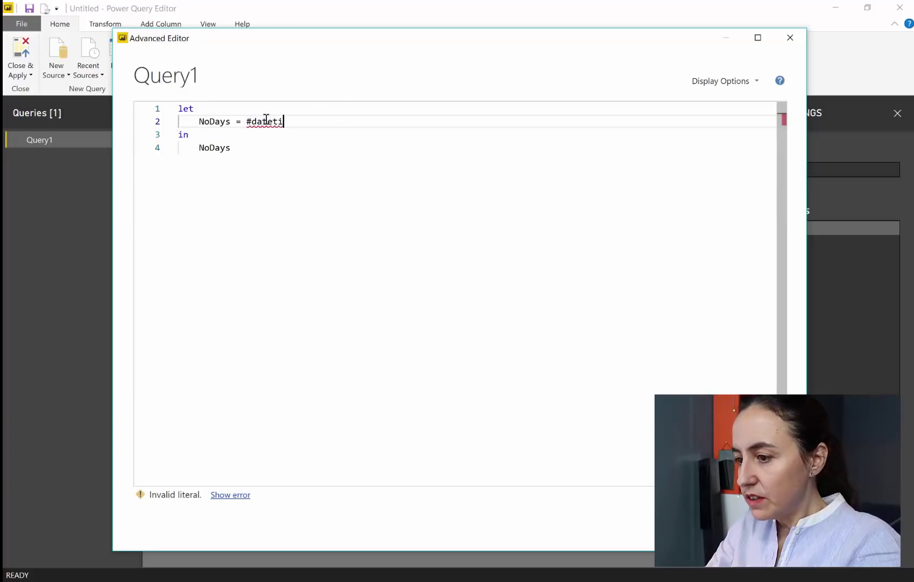
text(me()
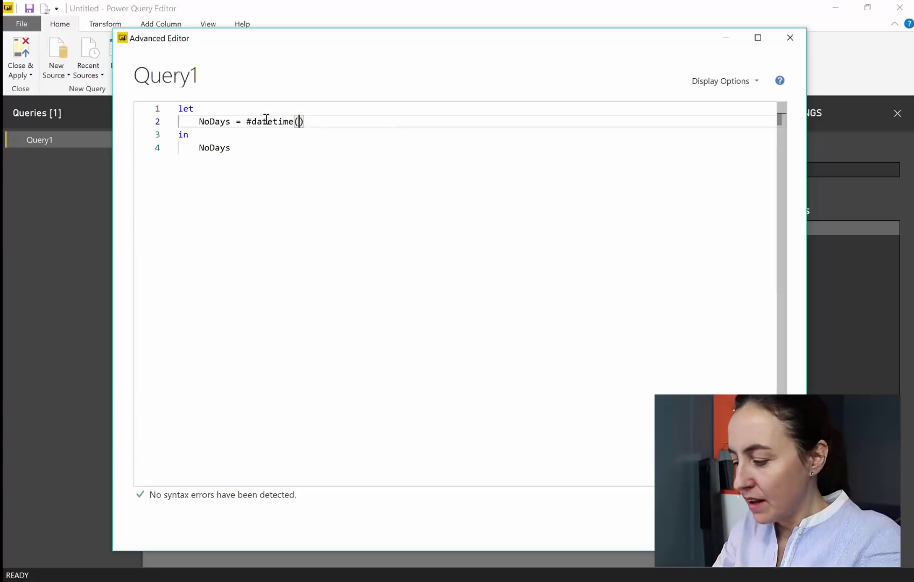
text(2017)
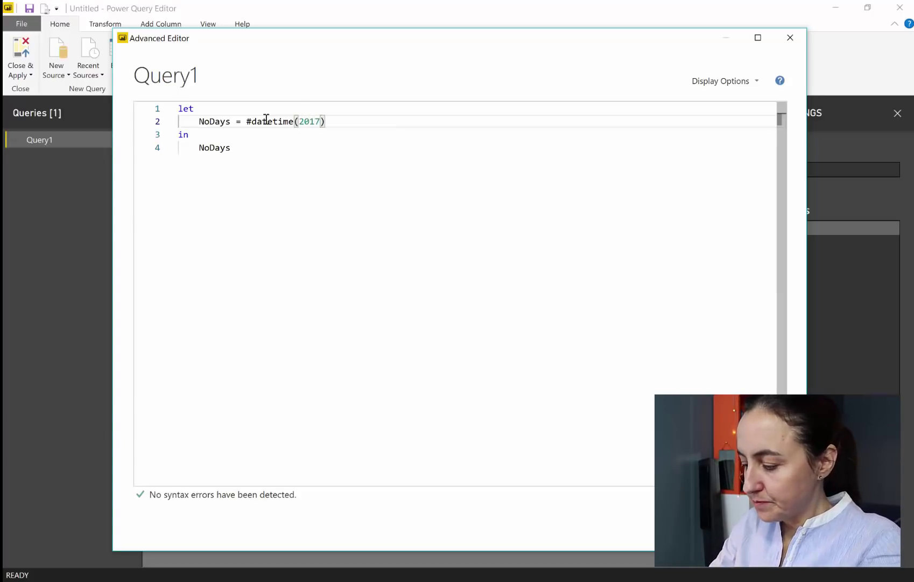
text(,01,01,)
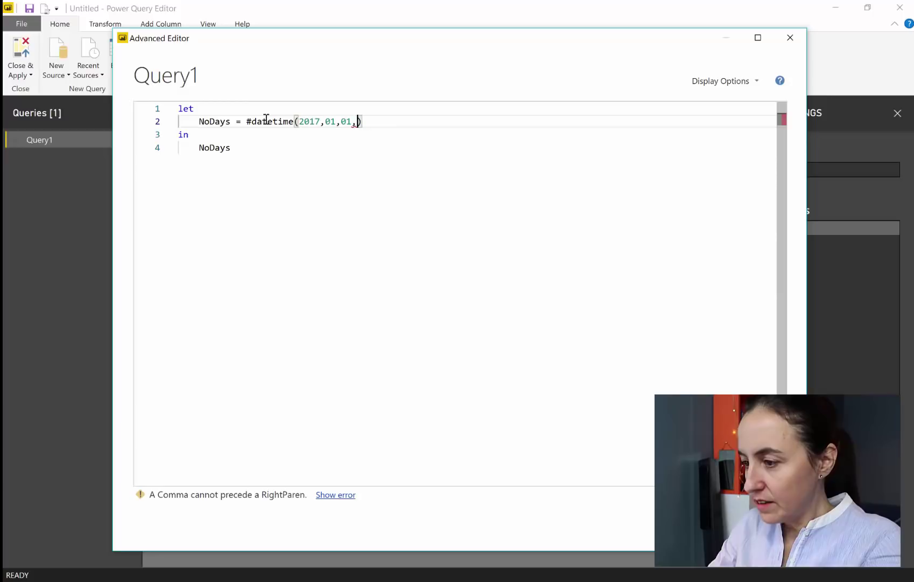
text(00,00,)
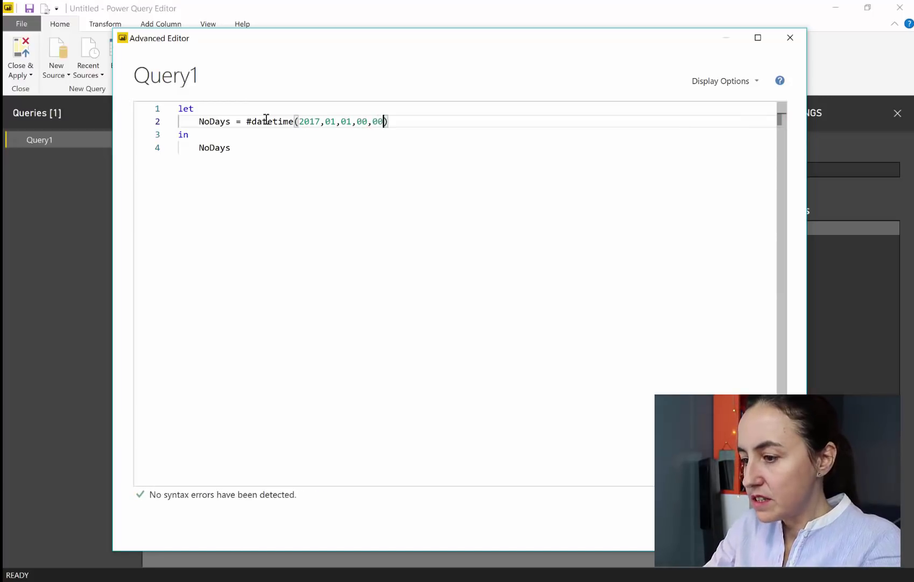
text(00)
key(End)
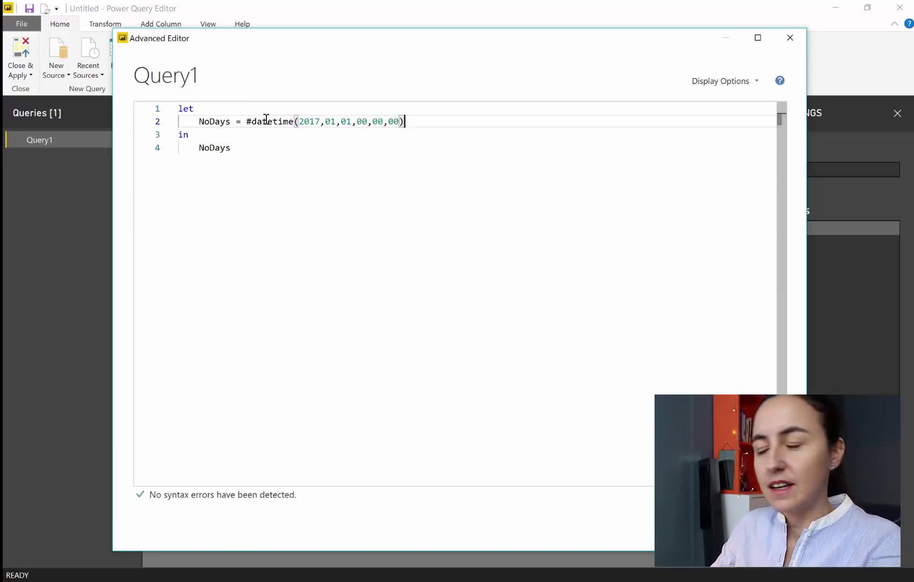
text(-)
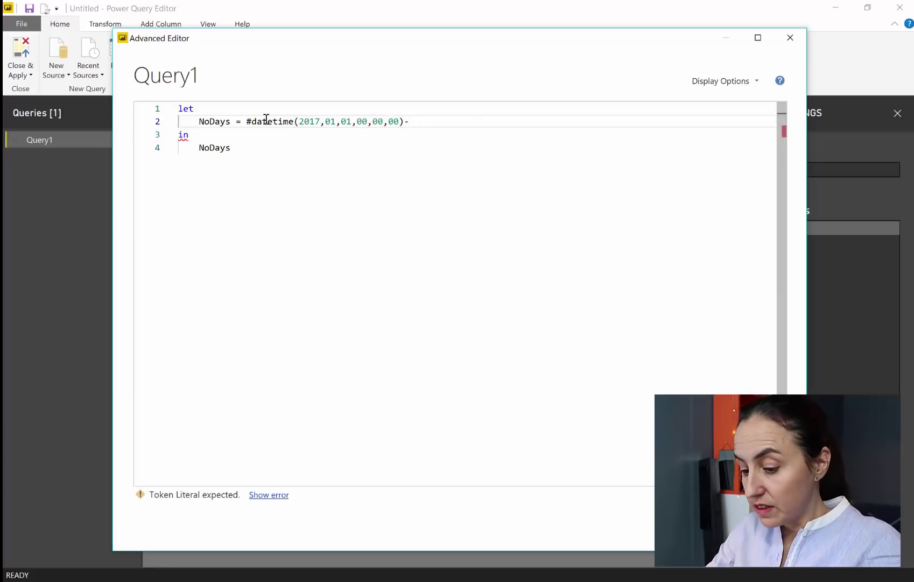
text(@)
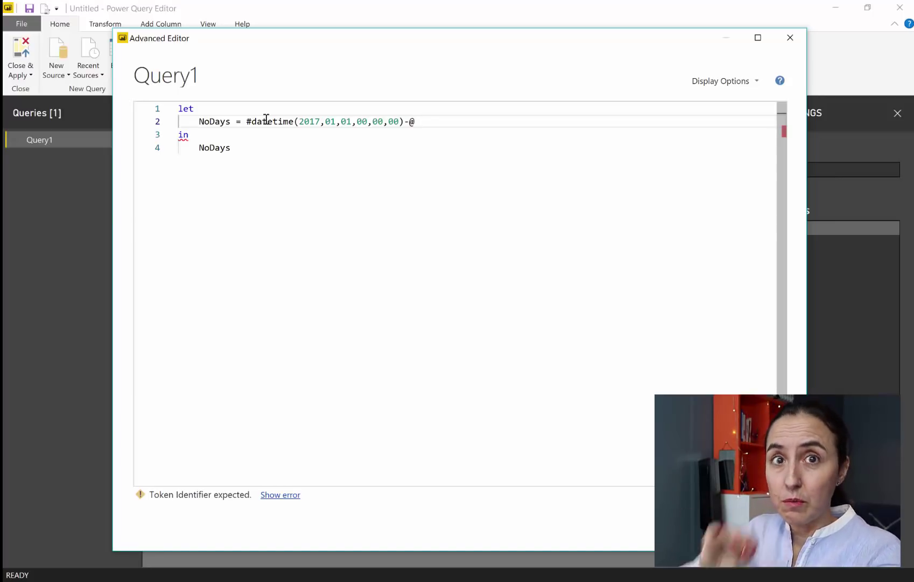
key(BackSpace)
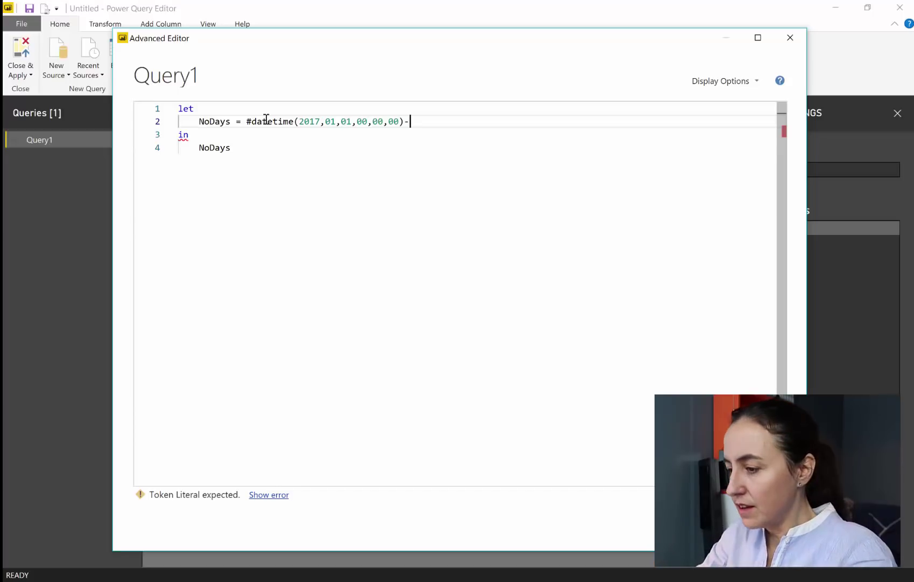
text(£)
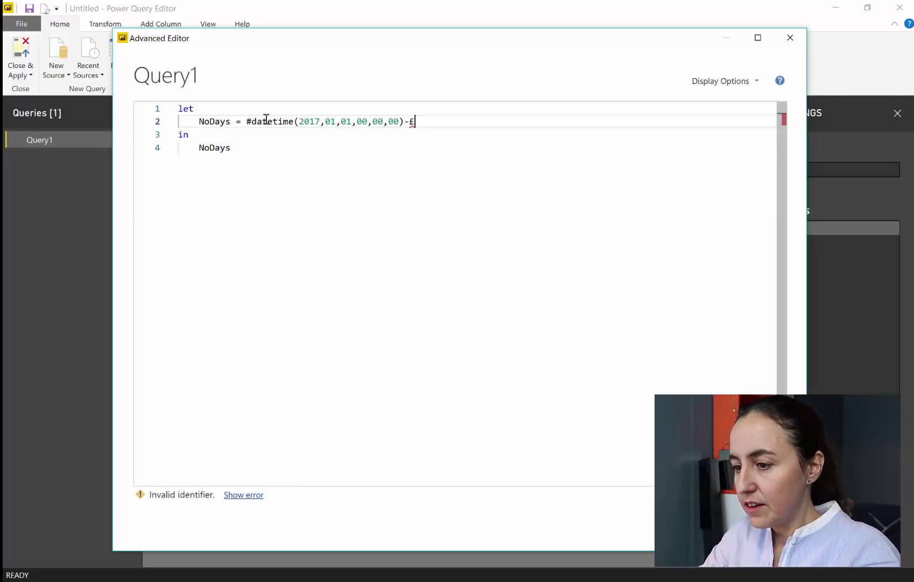
key(BackSpace)
text(#da)
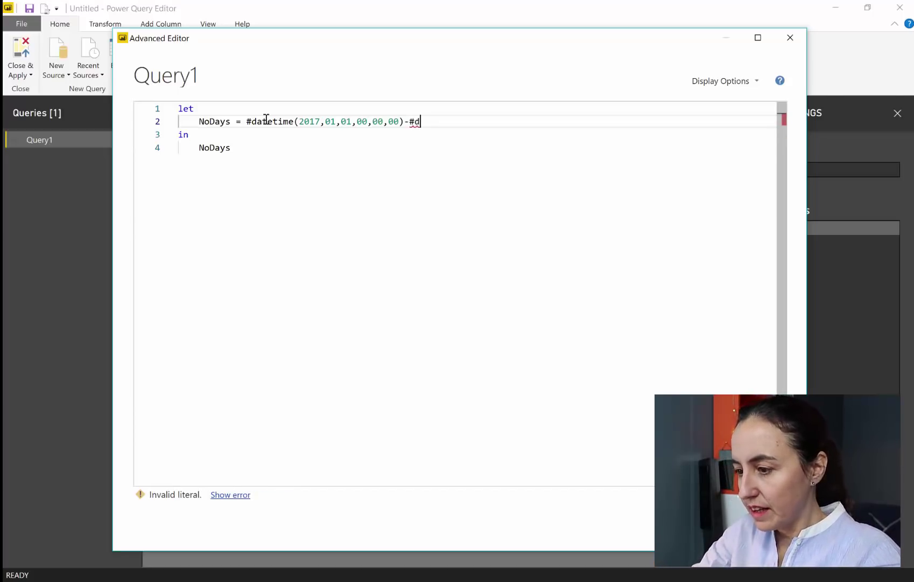
text(tetime)
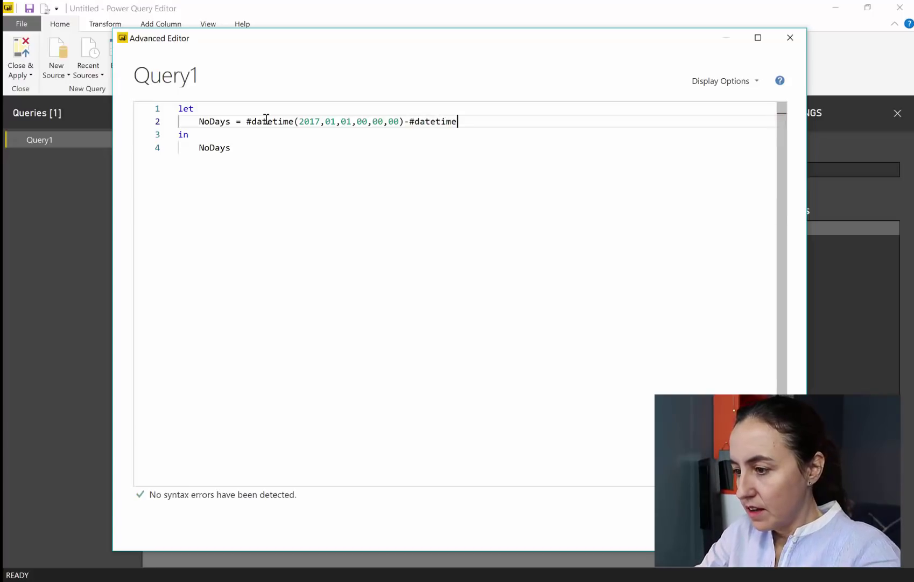
text((2019)
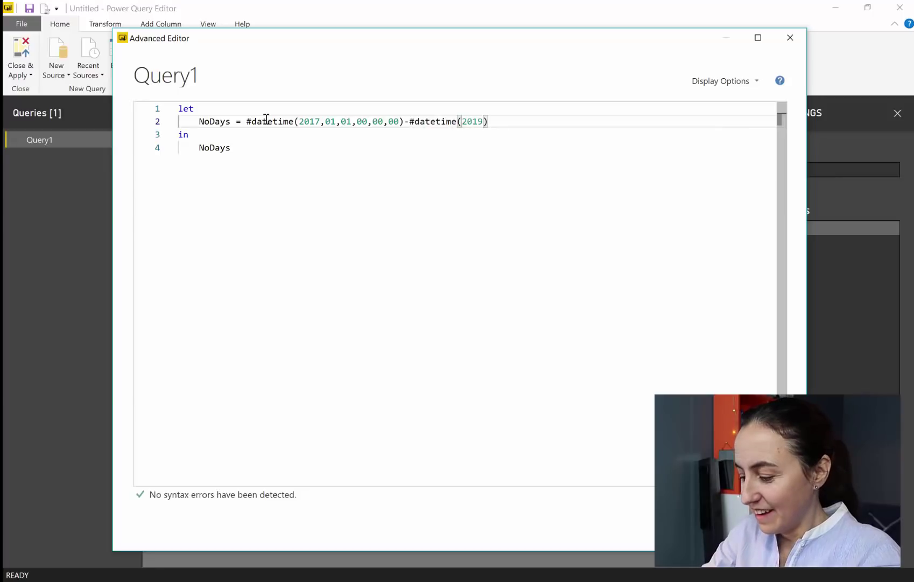
text(,0)
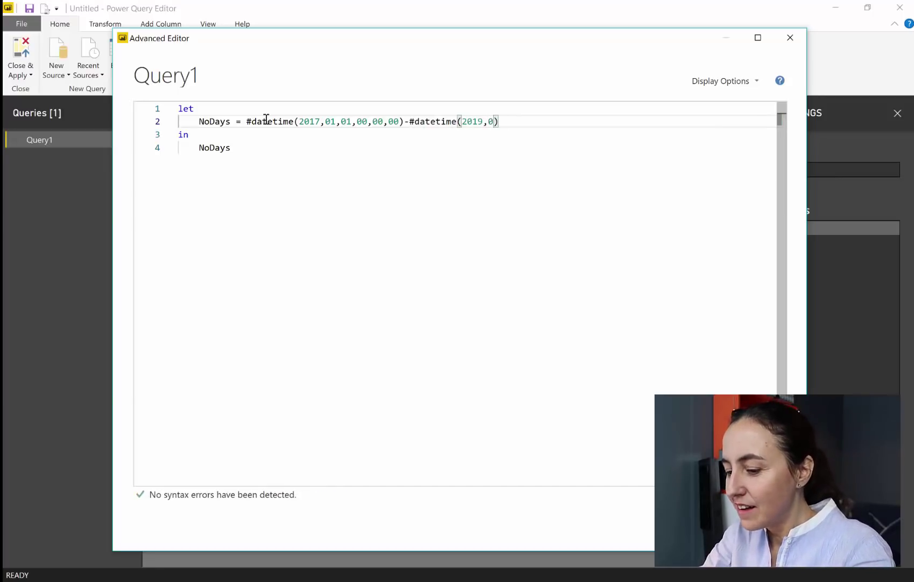
text(1)
text(,28)
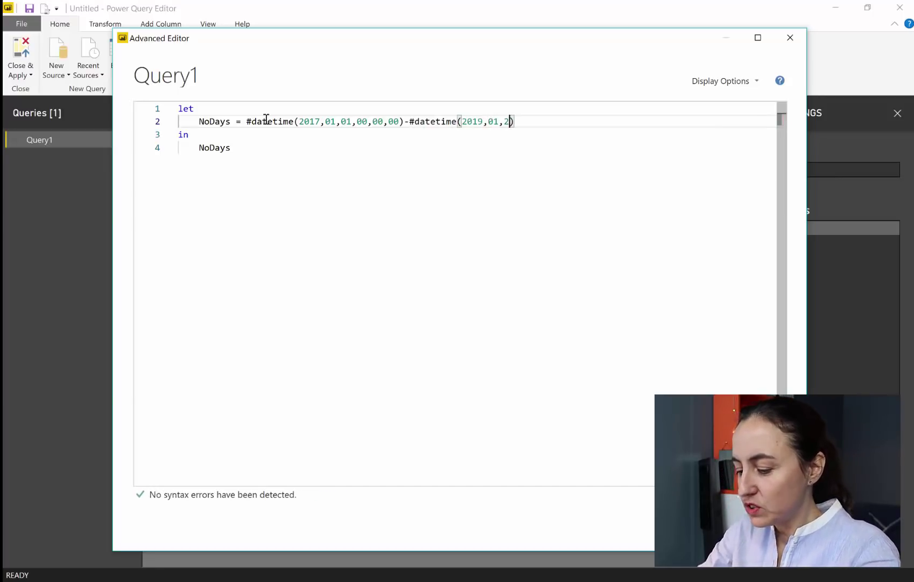
text(,00,00,0)
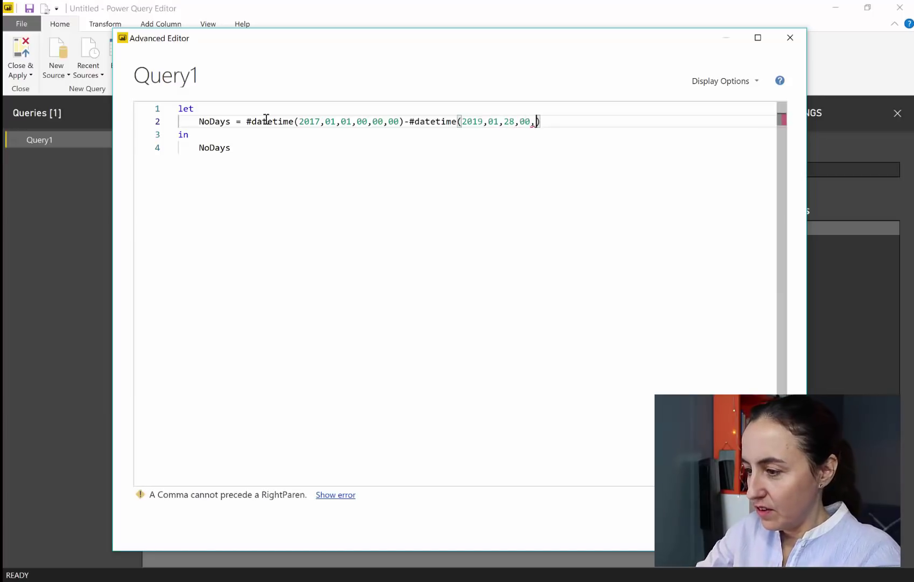
text(0)
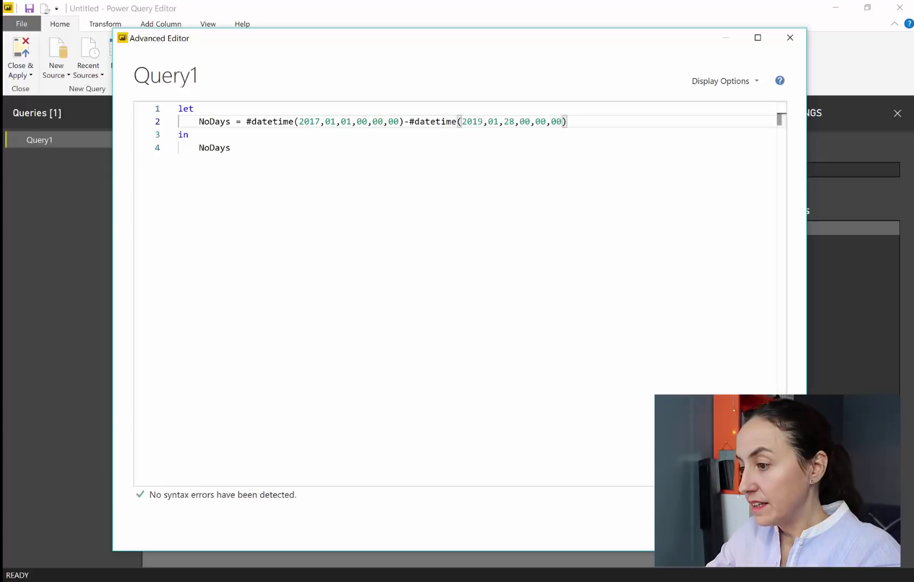
Apply the Advanced Editor code and examine the resulting NoDays duration value
click(724, 525)
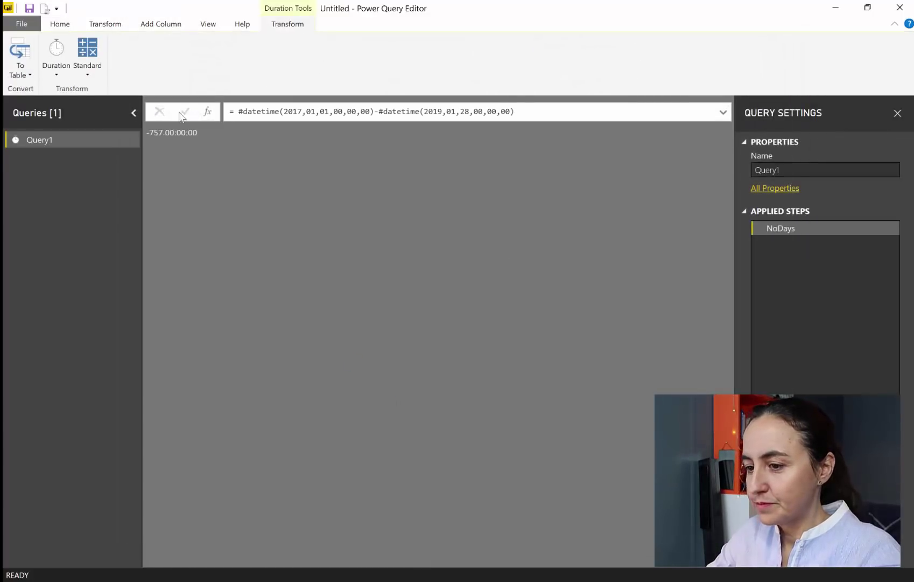
double_click(167, 134)
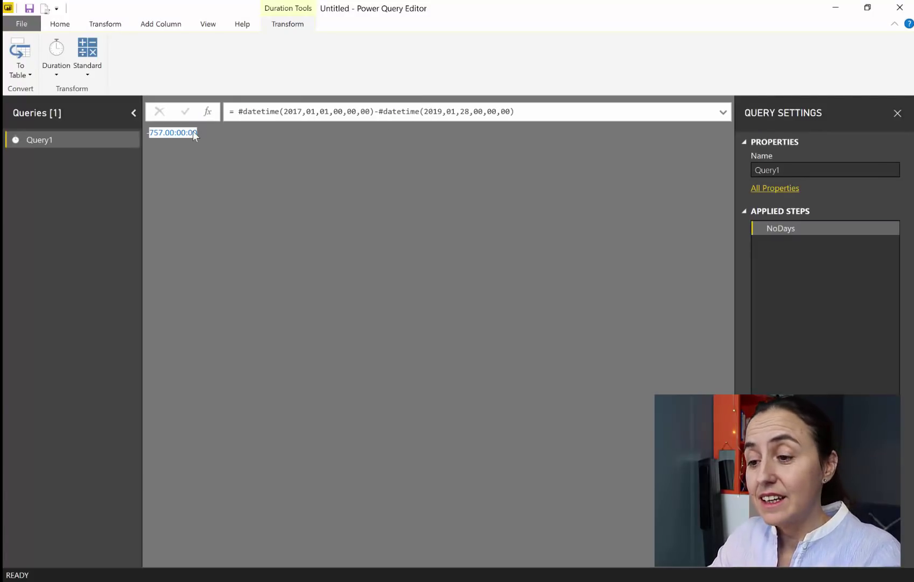
drag(149, 133, 225, 142)
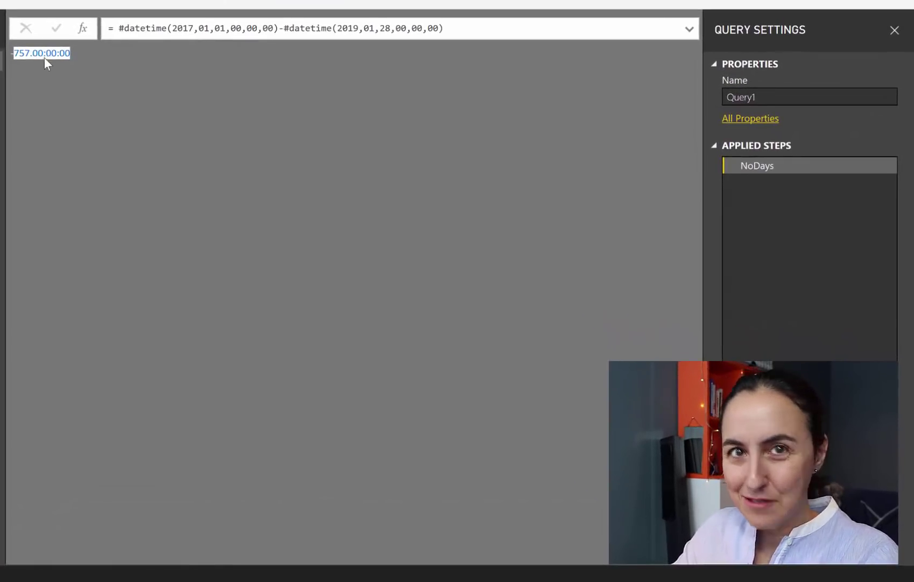
click(328, 72)
Reorder the formula so the 2017-01-01 datetime is subtracted from 2019-01-28
mouse_move(279, 28)
mouse_down()
mouse_move(474, 31)
mouse_move(274, 28)
mouse_up()
click(467, 32)
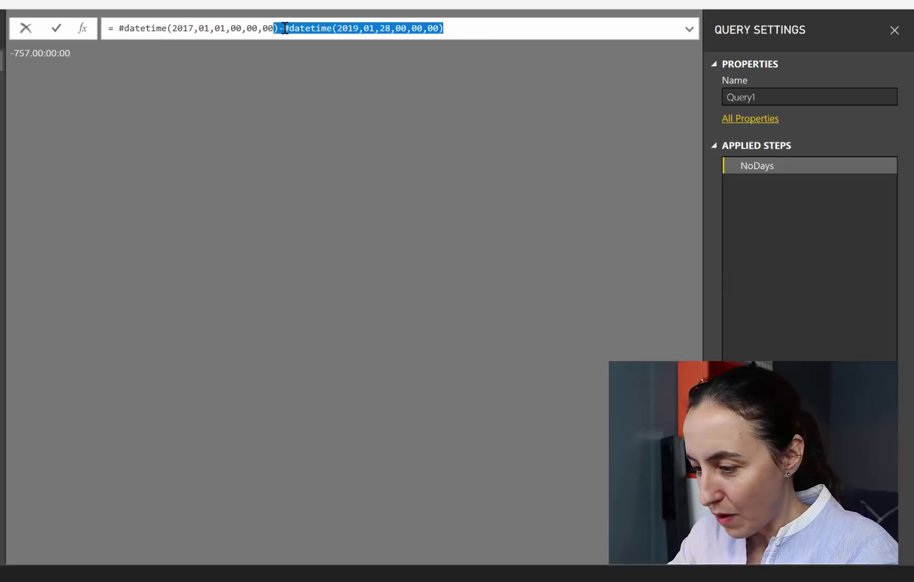
click(280, 32)
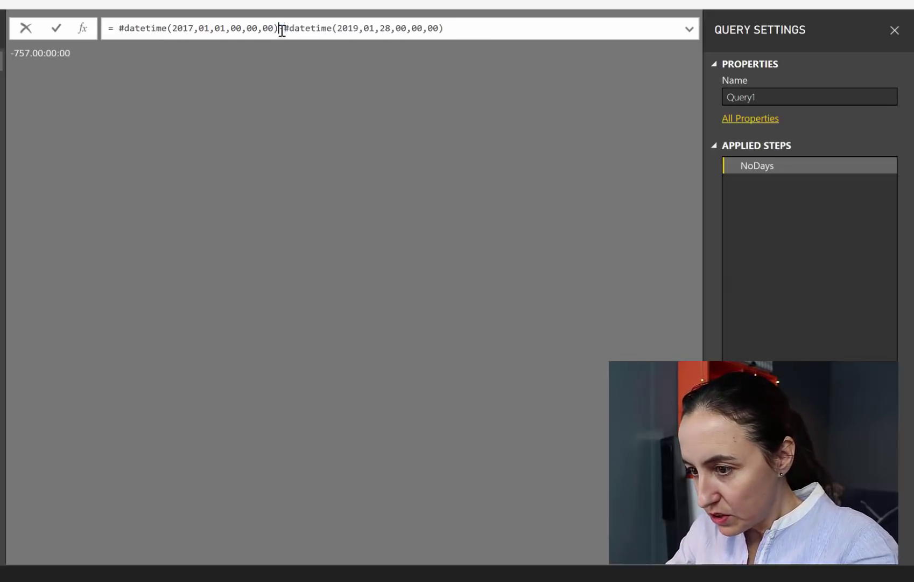
drag(274, 29, 457, 31)
key(ctrl+c)
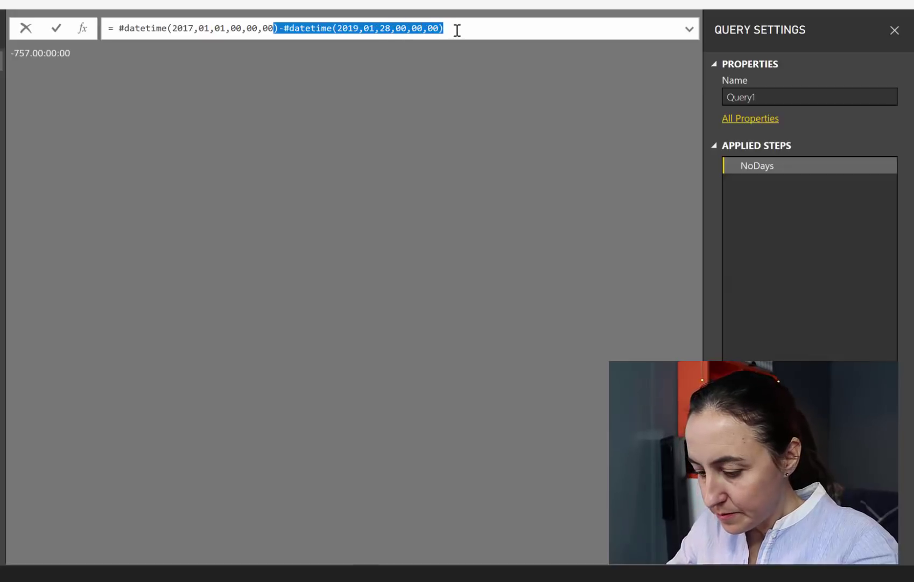
key(BackSpace)
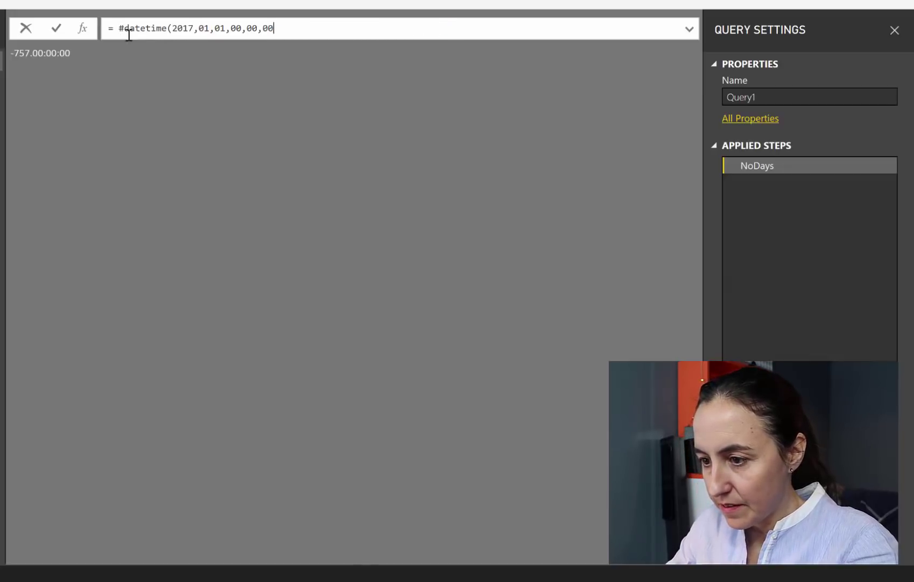
text())
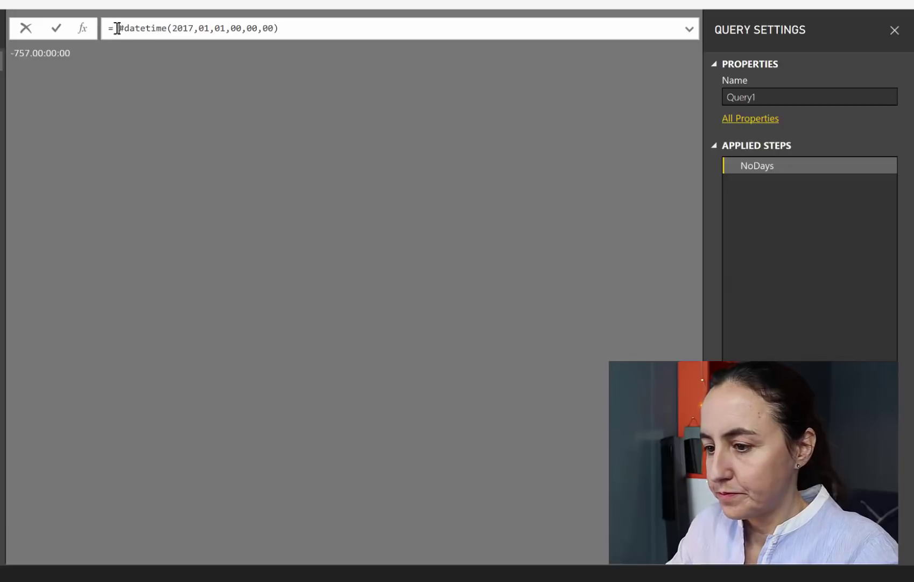
key(ctrl+v)
click(133, 28)
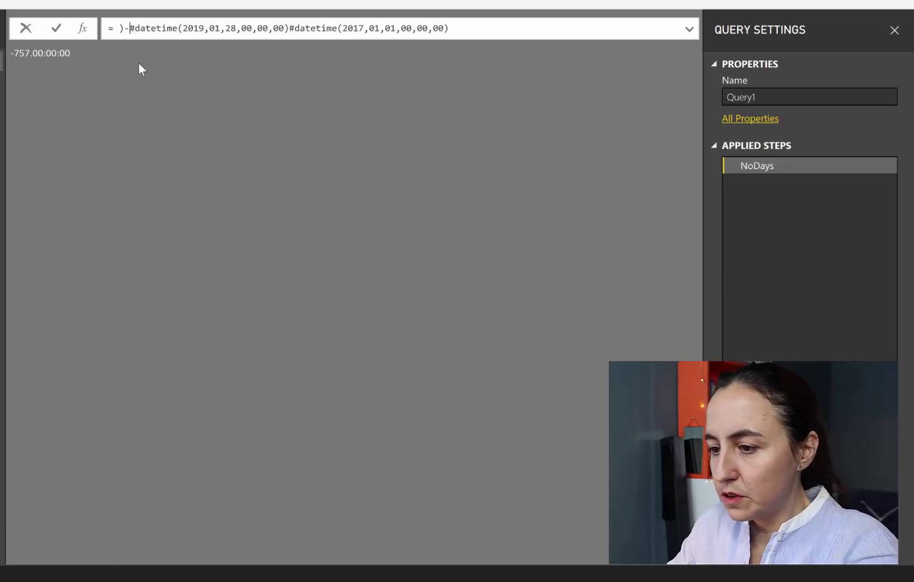
key(BackSpace)
key(BackSpace)
key(BackSpace)
click(275, 27)
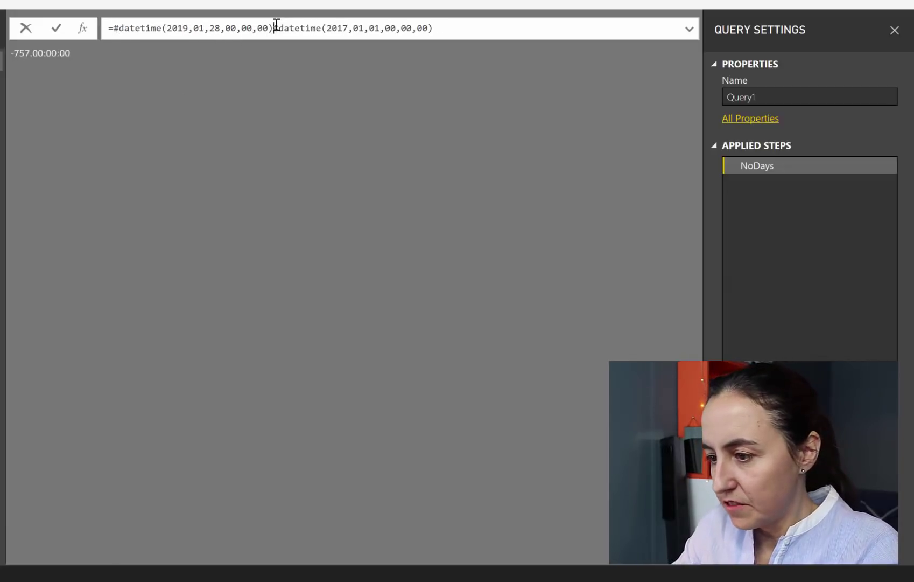
text(-)
key(Return)
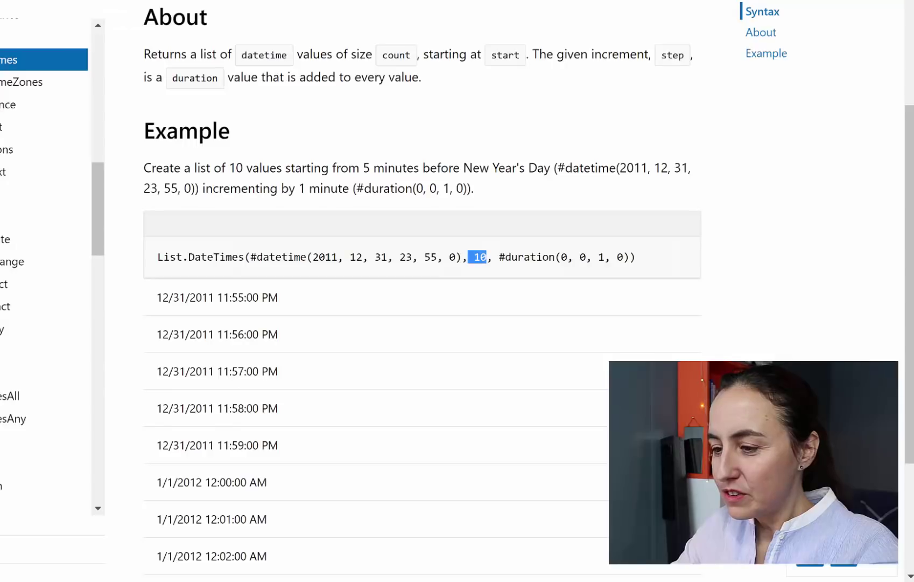
Paste the copied List.DateTimes example formula into a new custom step
drag(608, 257, 154, 277)
key(ctrl+c)
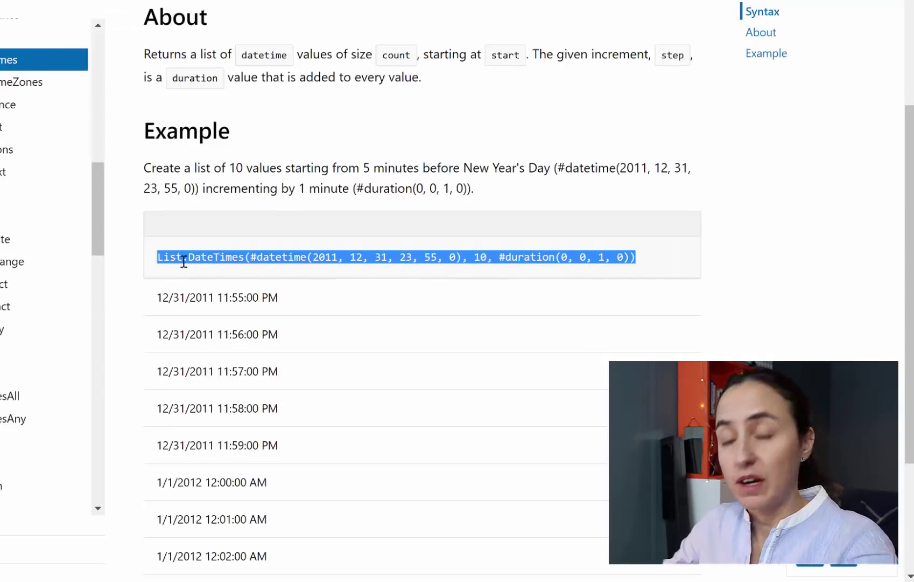
key(alt+Tab)
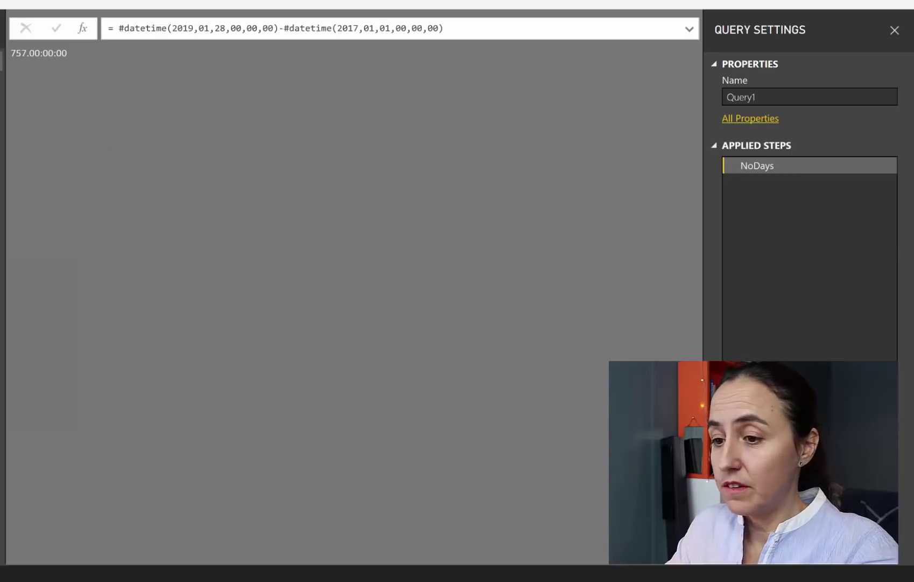
click(82, 28)
click(166, 29)
key(BackSpace)
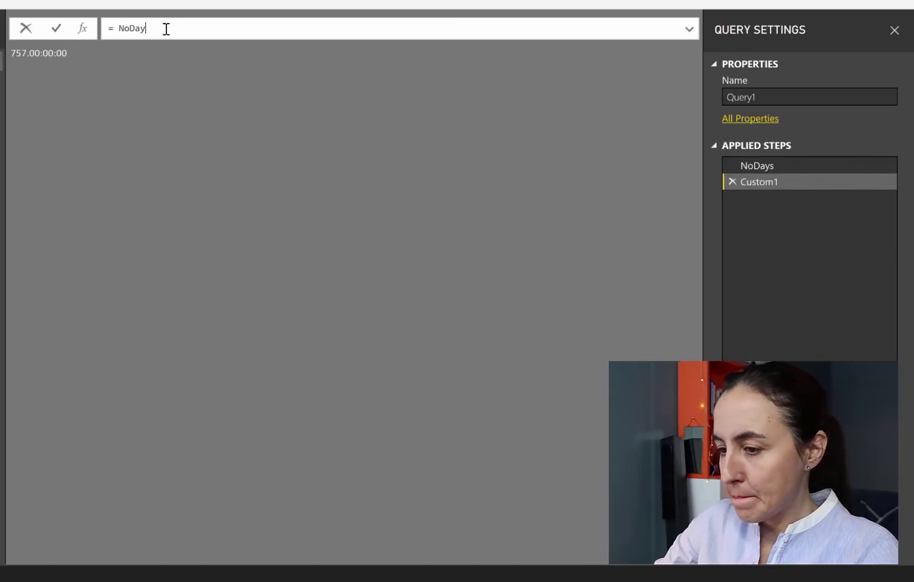
key(BackSpace)
key(BackSpace)
key(BackSpace)
key(BackSpace)
key(BackSpace)
key(ctrl+v)
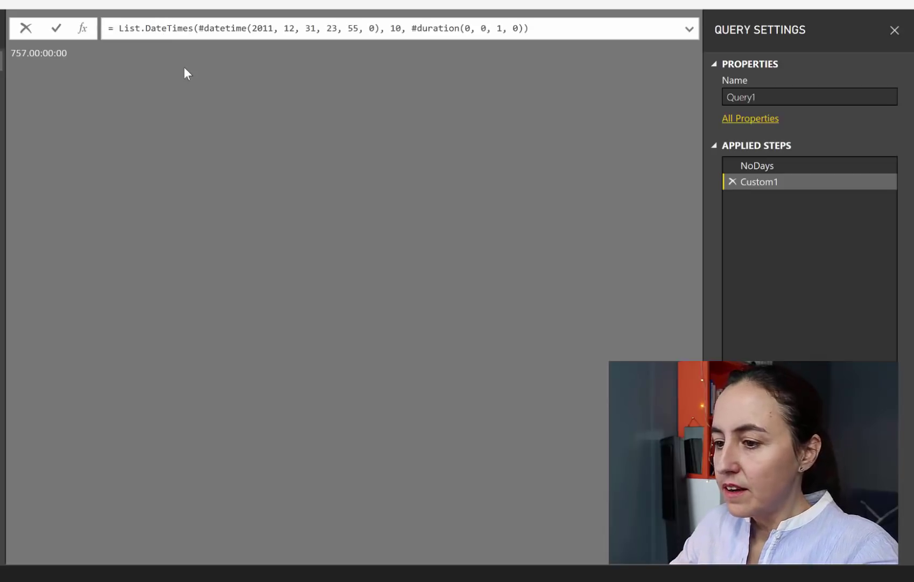
Change the list's start datetime to 2017, 01, 01 at 00:00
click(272, 29)
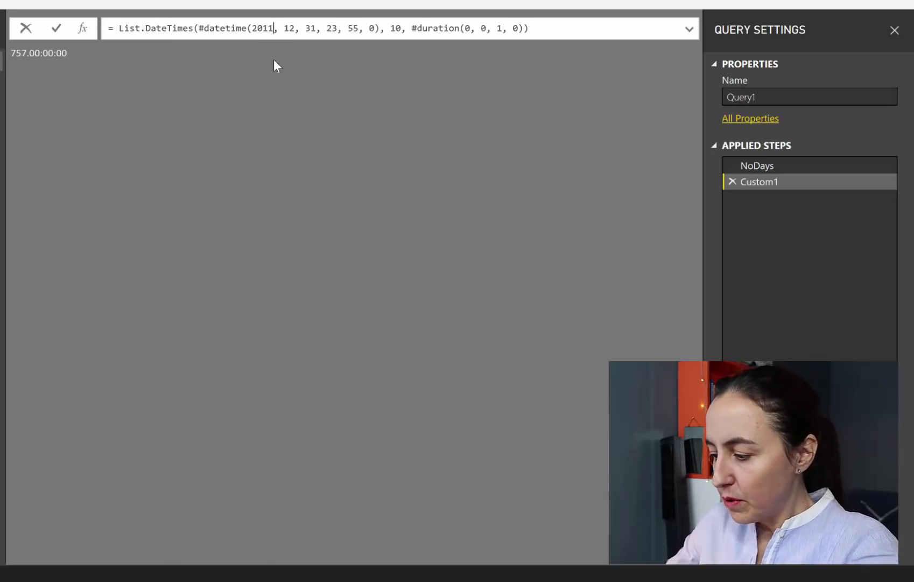
key(BackSpace)
text(7)
key(Right)
key(Right)
key(shift+Right)
key(shift+Right)
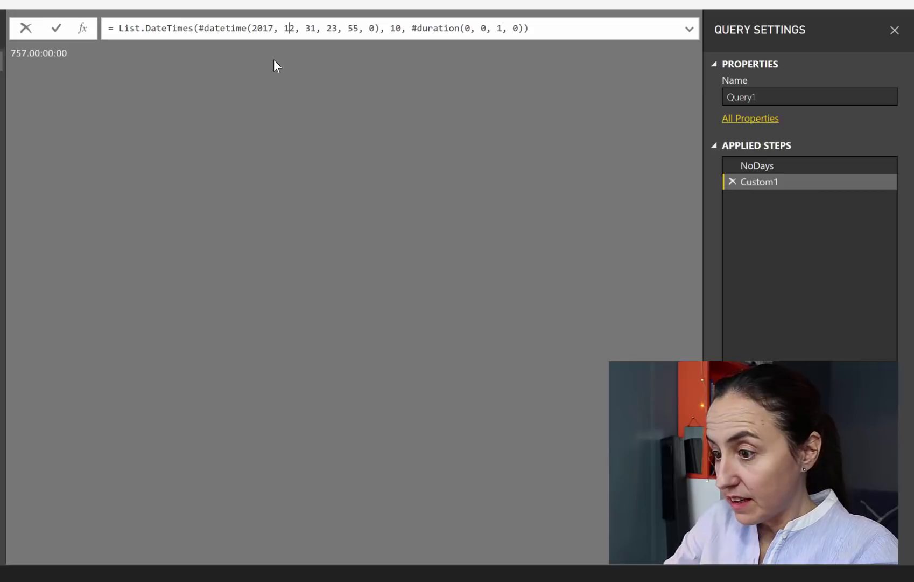
key(BackSpace)
text(01)
key(Right)
key(Right)
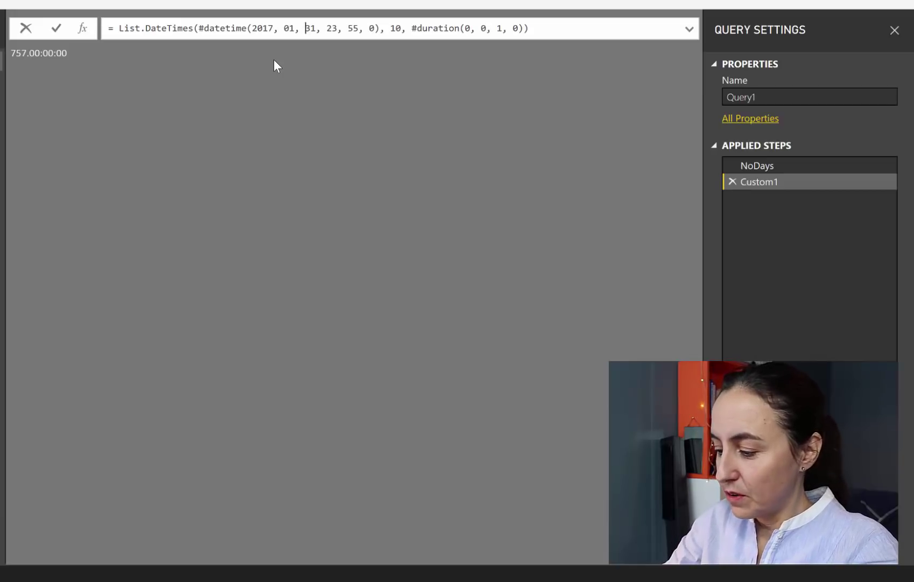
key(Delete)
key(Delete)
text(01, )
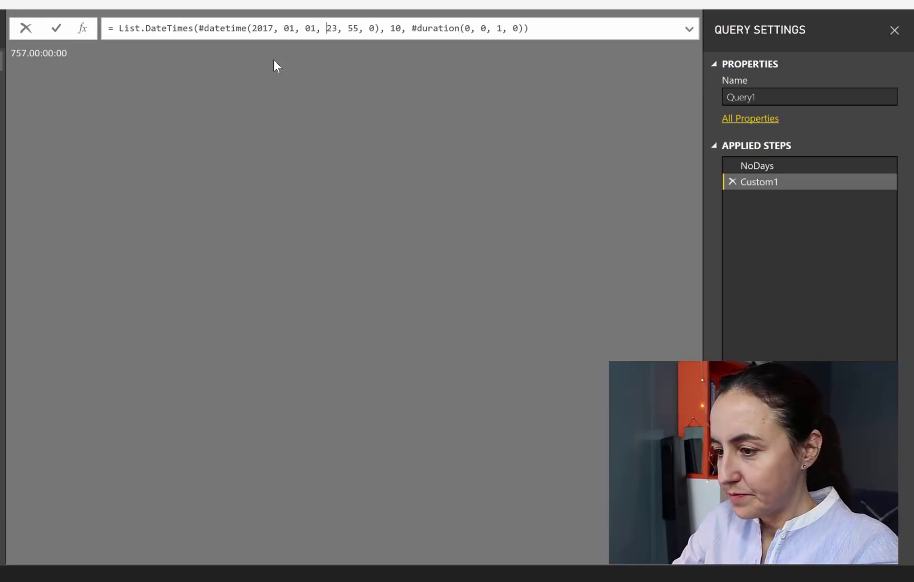
text(00)
key(Delete)
key(Delete)
key(Right)
key(Right)
key(Right)
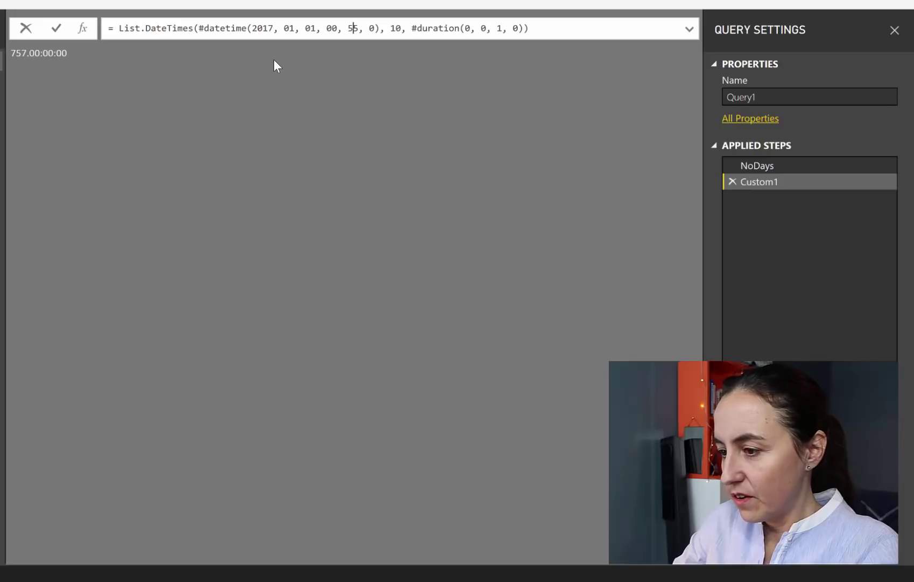
key(BackSpace)
key(BackSpace)
key(BackSpace)
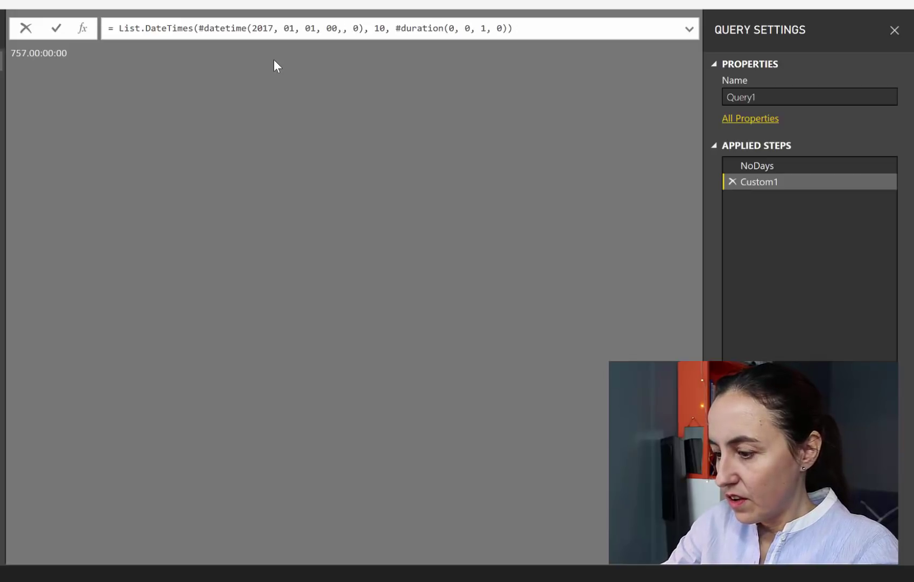
text(00)
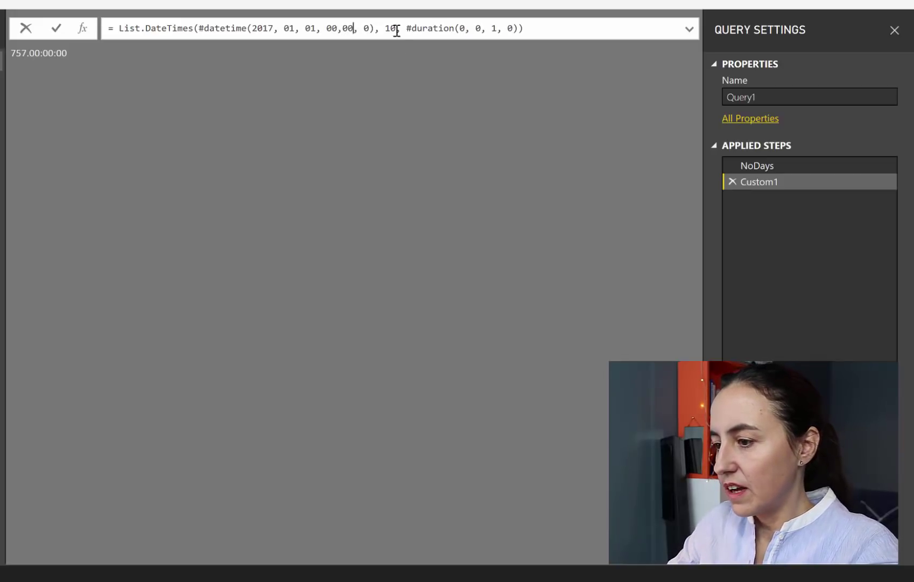
key(Return)
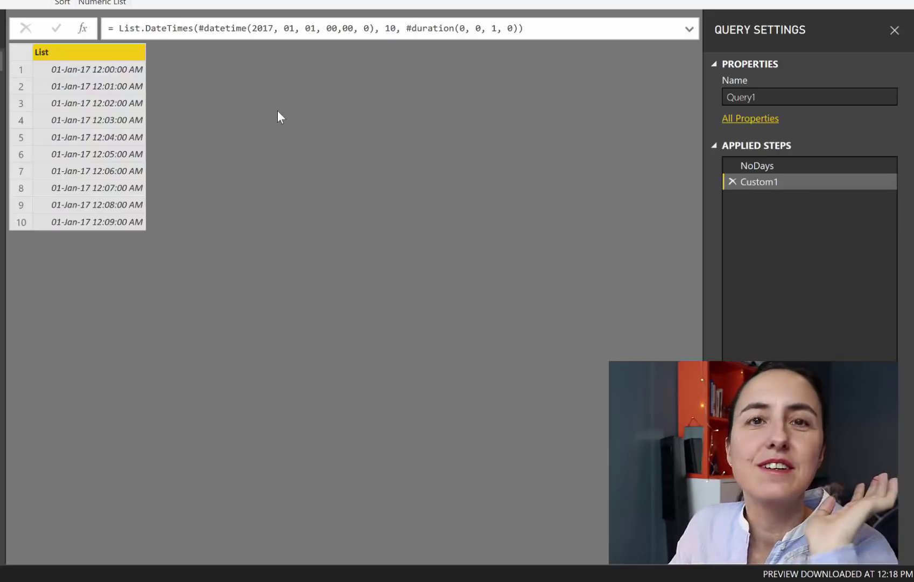
Change the list's #duration step to one hour (0, 1, 0, 0)
double_click(477, 27)
text(1)
key(Delete)
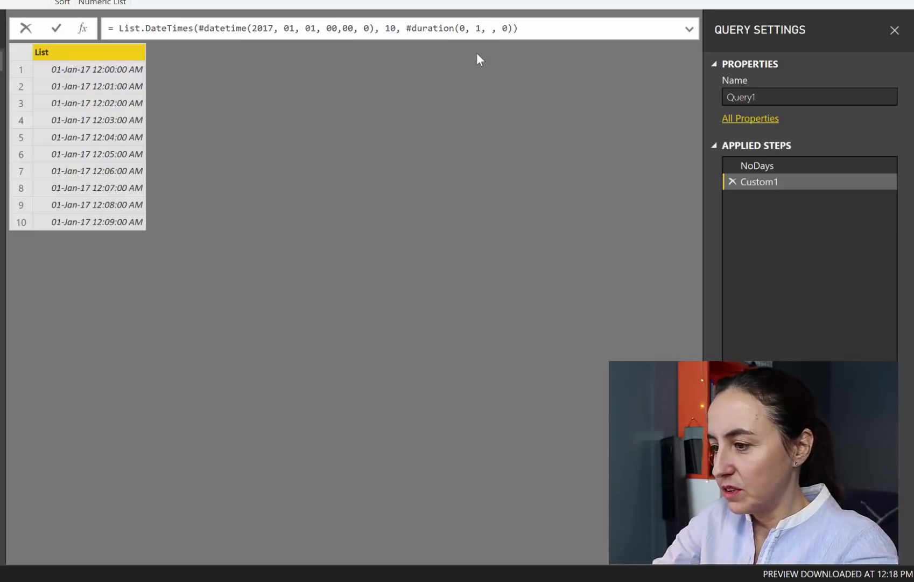
text(0)
key(Return)
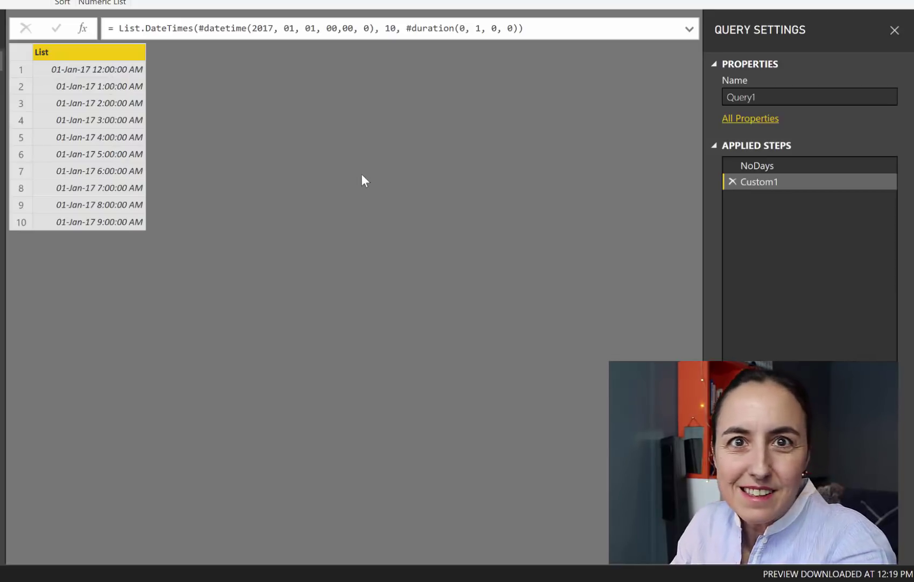
Raise the list count from 10 to 24 values
double_click(389, 28)
key(BackSpace)
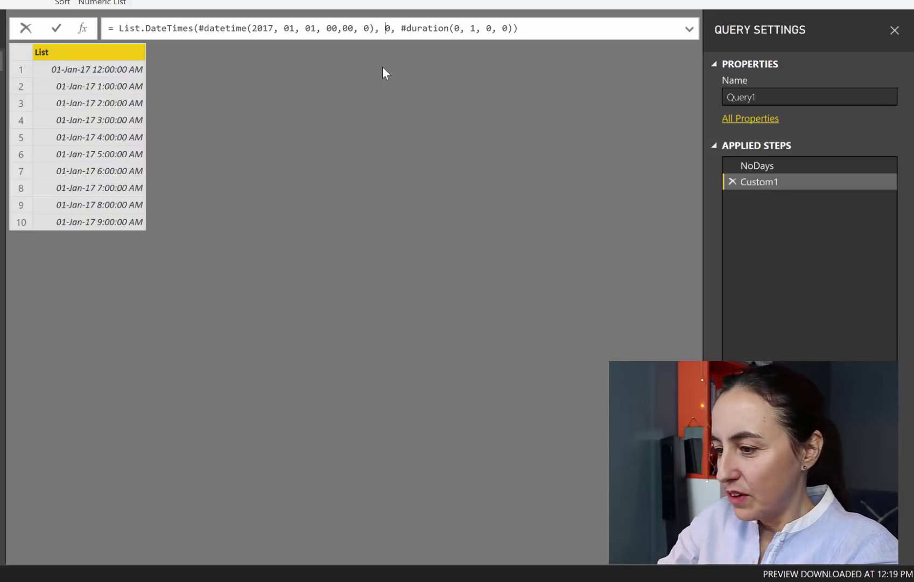
text(24)
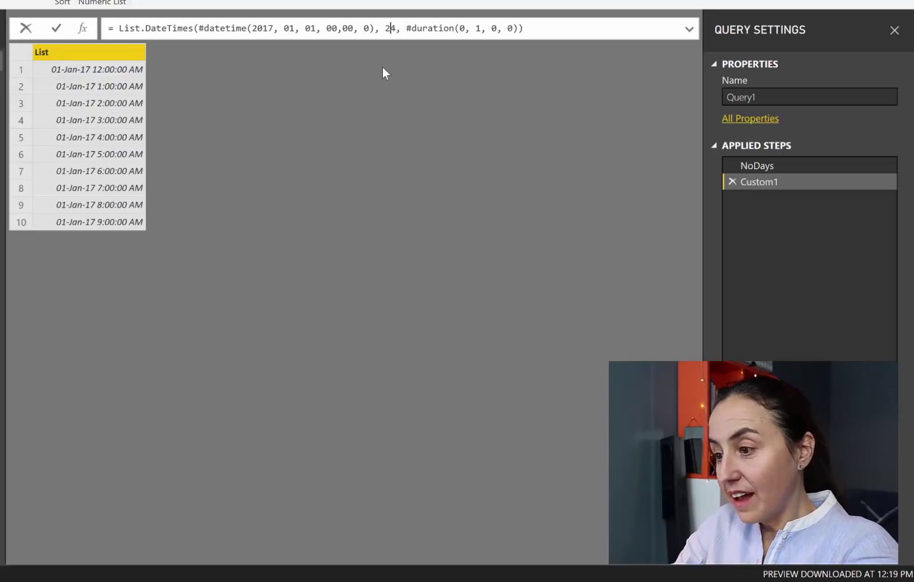
key(Return)
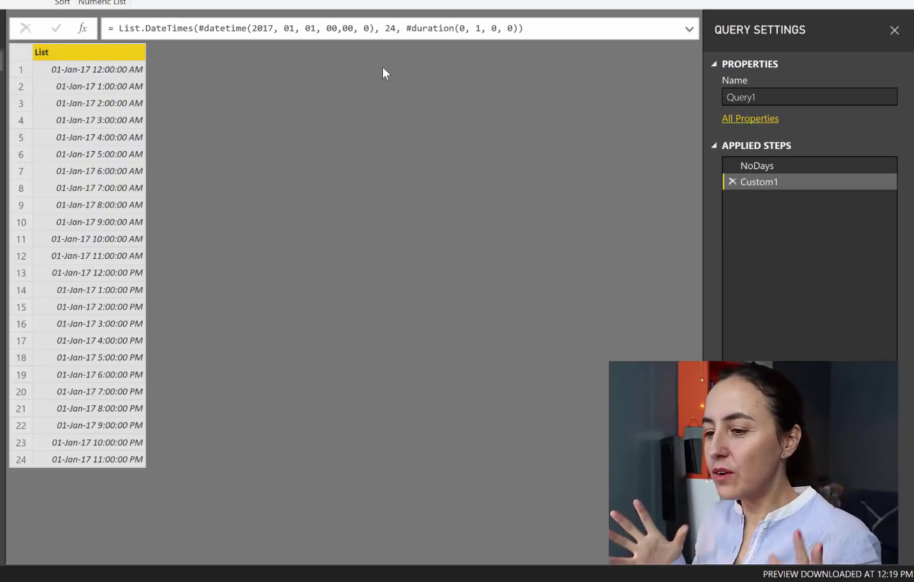
Replace Custom1's count 24 with NoDays and check NoDays' 757.00:00:00 duration
click(782, 162)
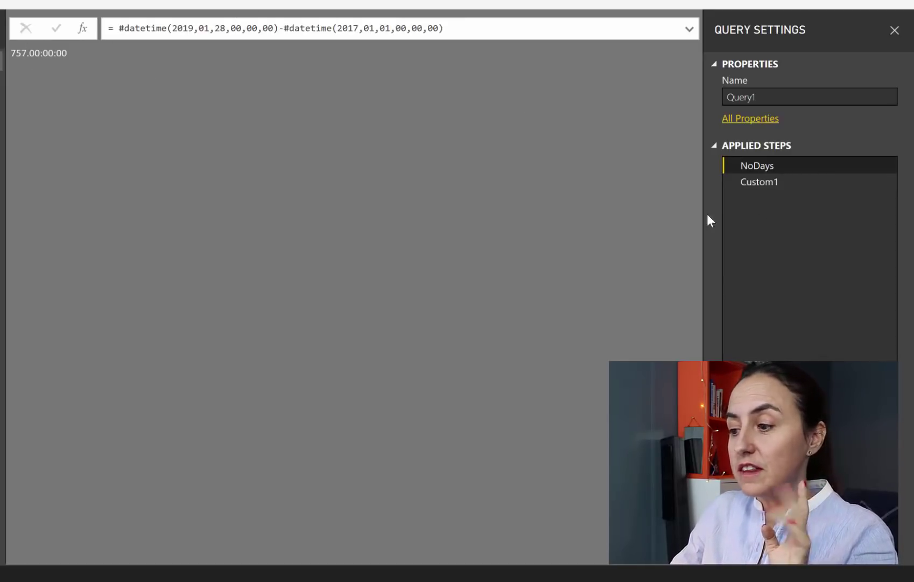
click(770, 183)
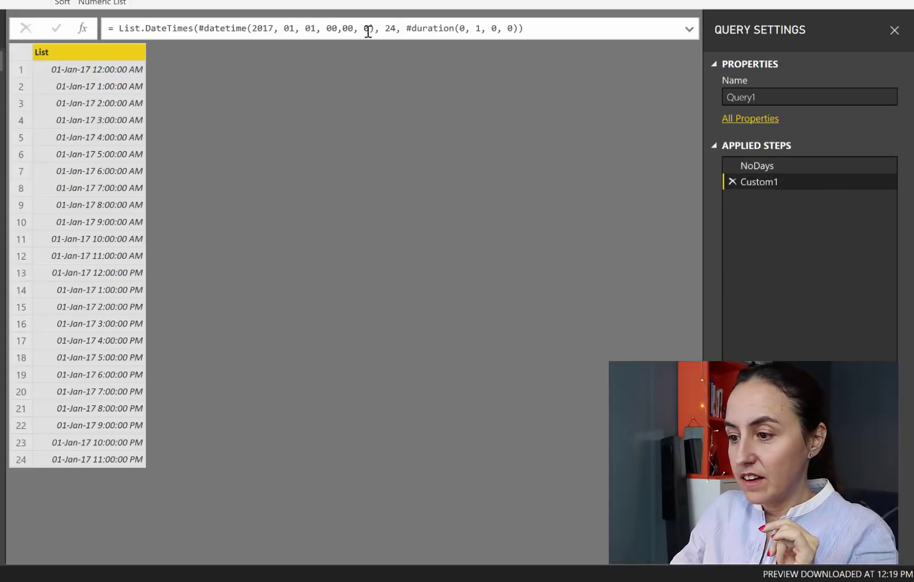
double_click(391, 27)
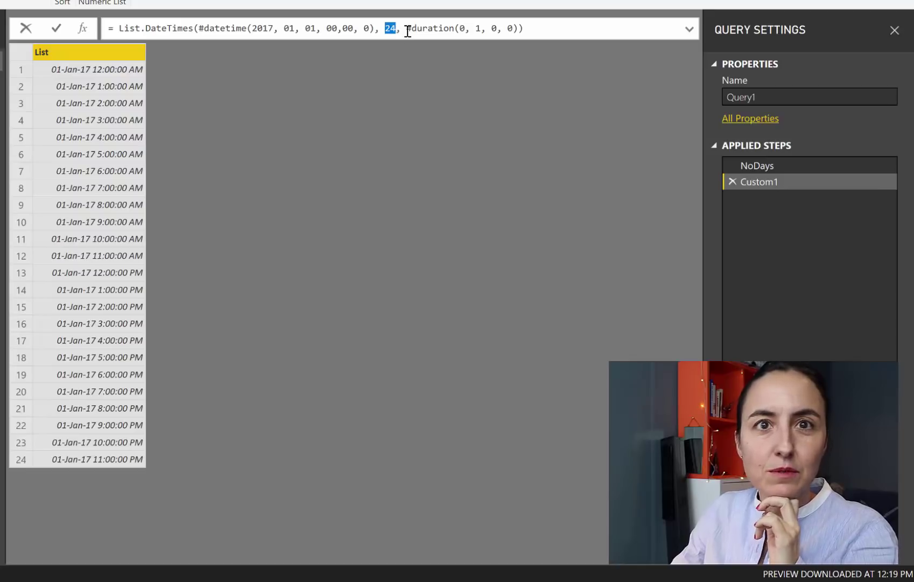
text(N)
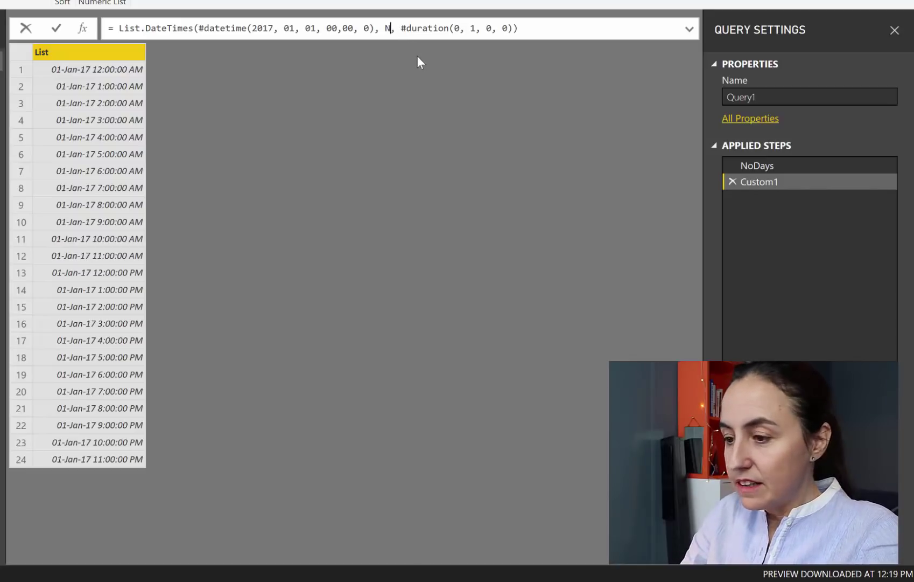
text(oDa)
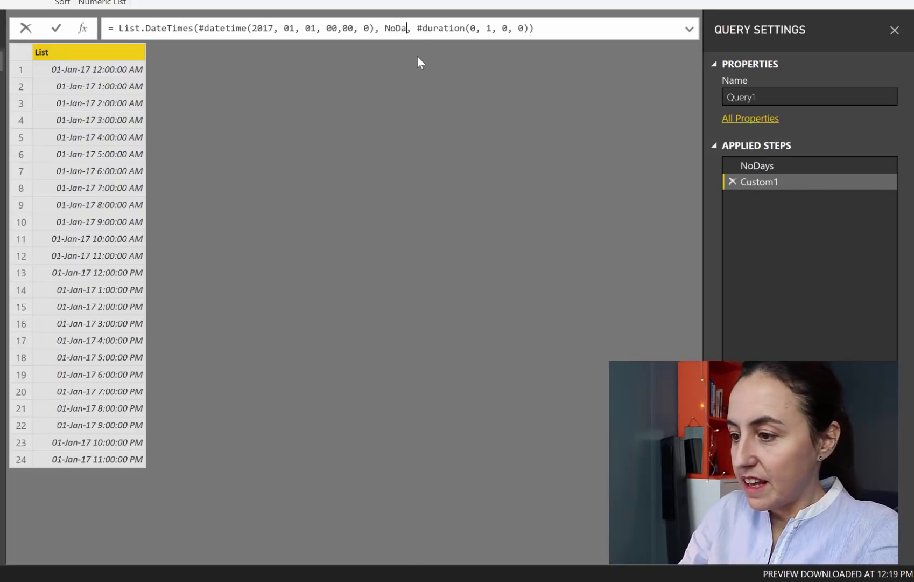
text(ys)
key(Return)
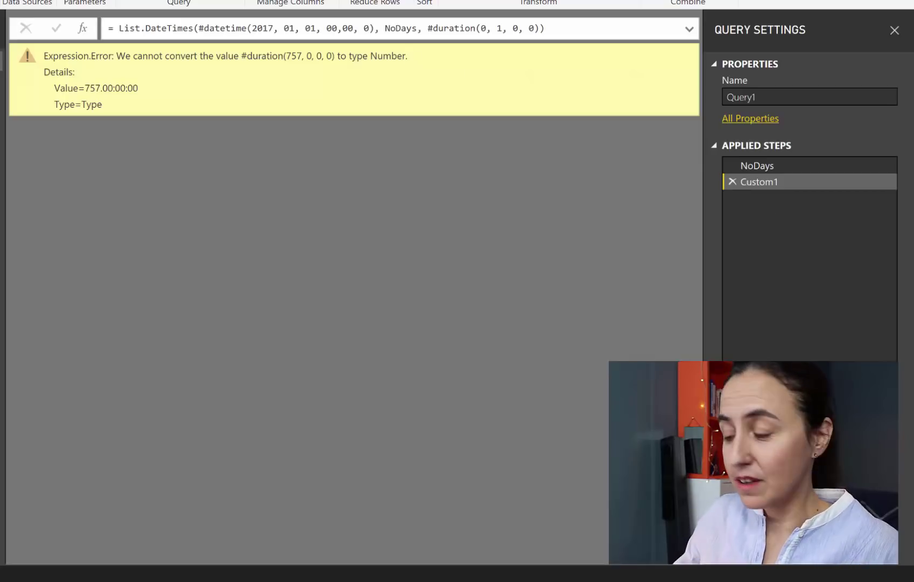
click(770, 165)
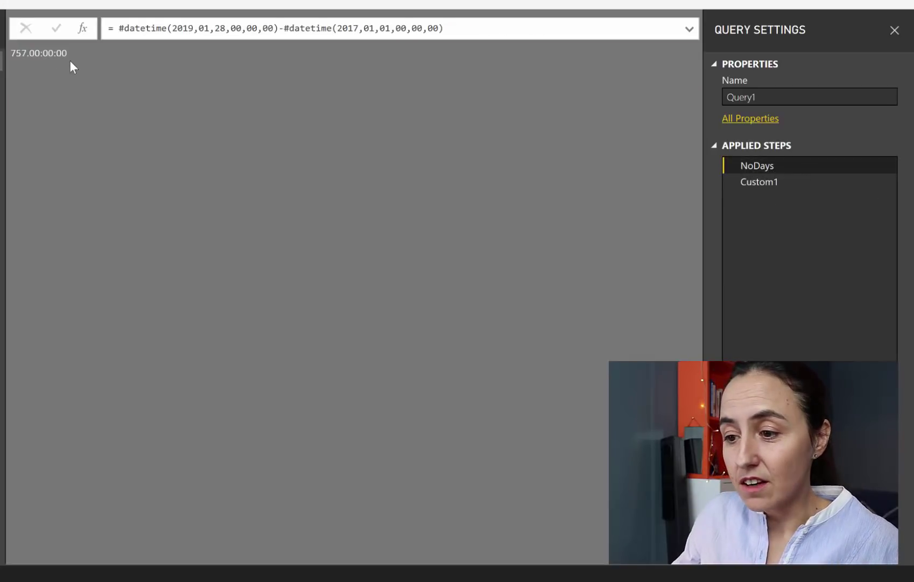
double_click(14, 53)
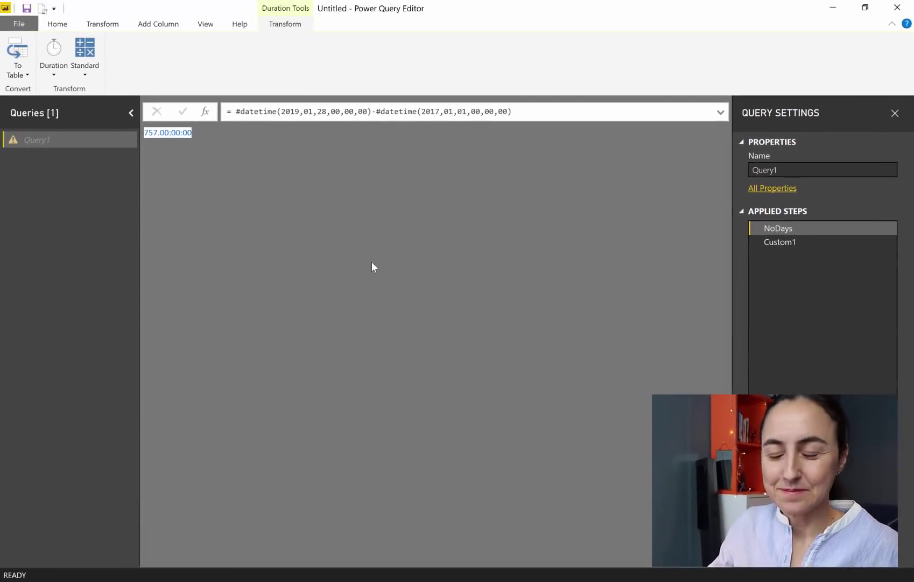
Review the Duration.TotalDays function name and description on its Microsoft Docs page
key(alt+Tab)
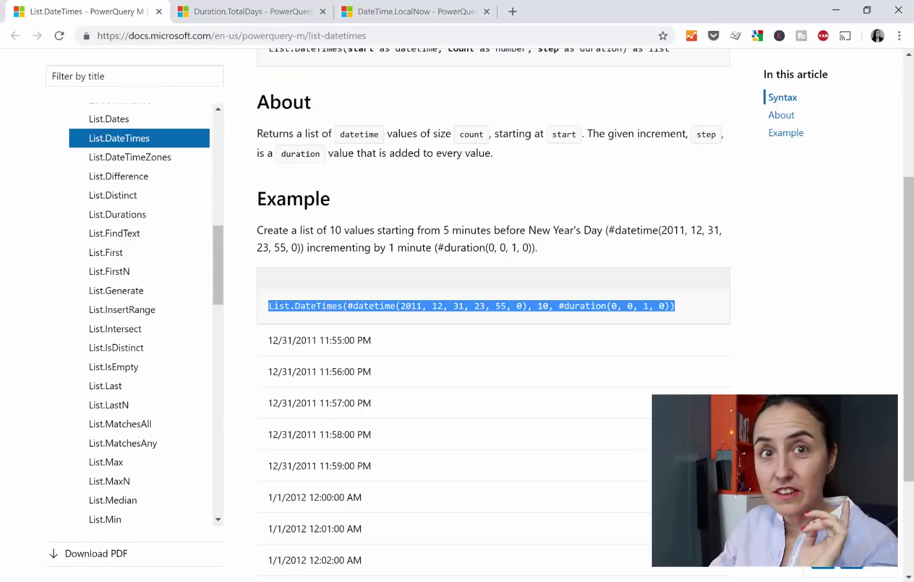
click(255, 20)
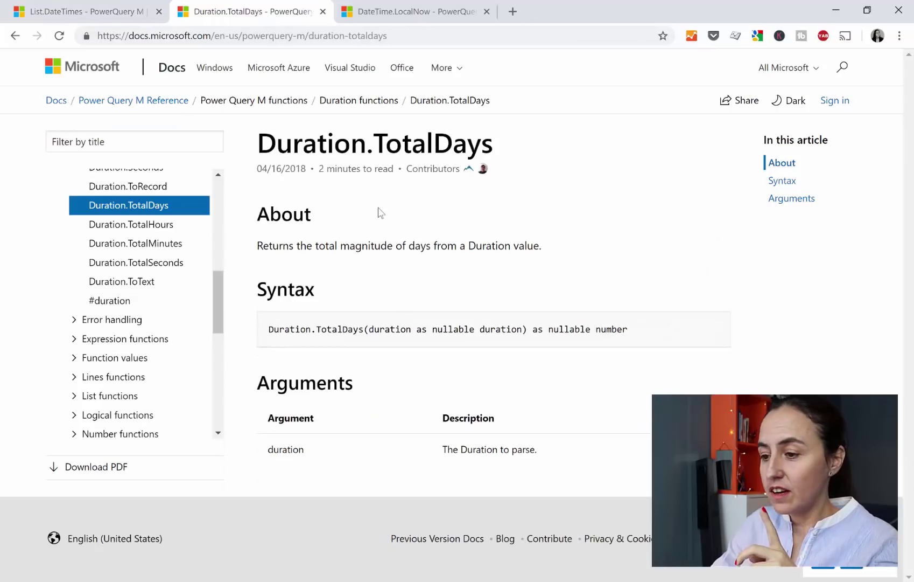
drag(277, 144, 500, 156)
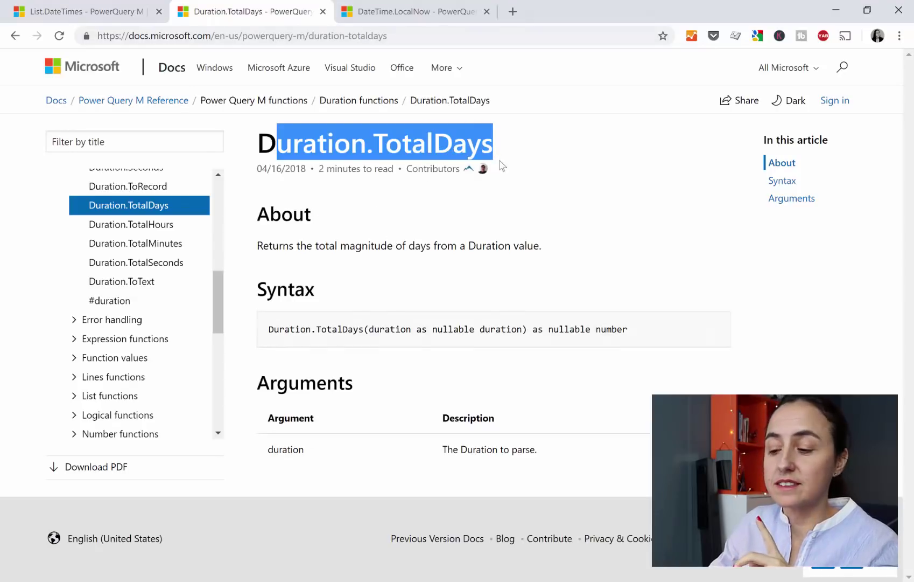
click(482, 281)
drag(355, 246, 524, 259)
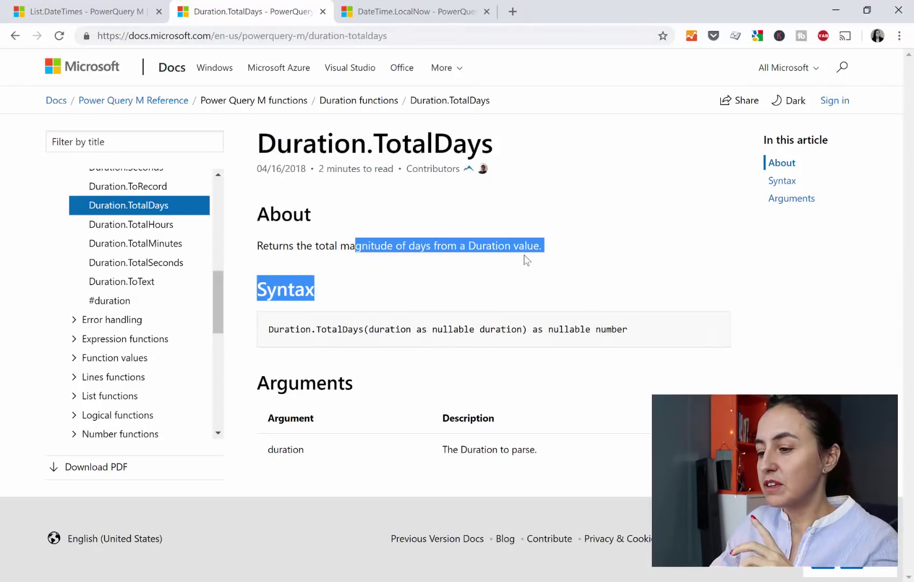
click(615, 257)
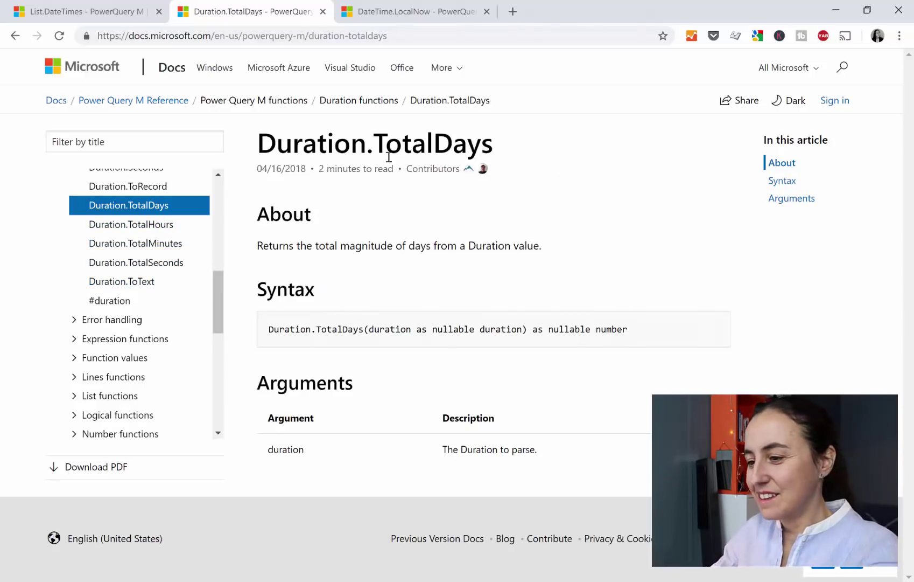
drag(277, 141, 501, 149)
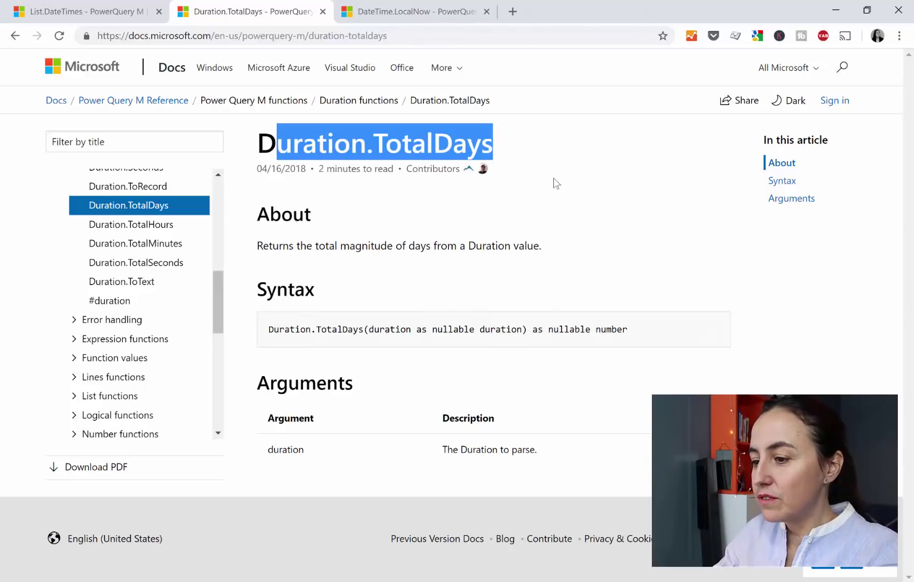
key(alt+Tab)
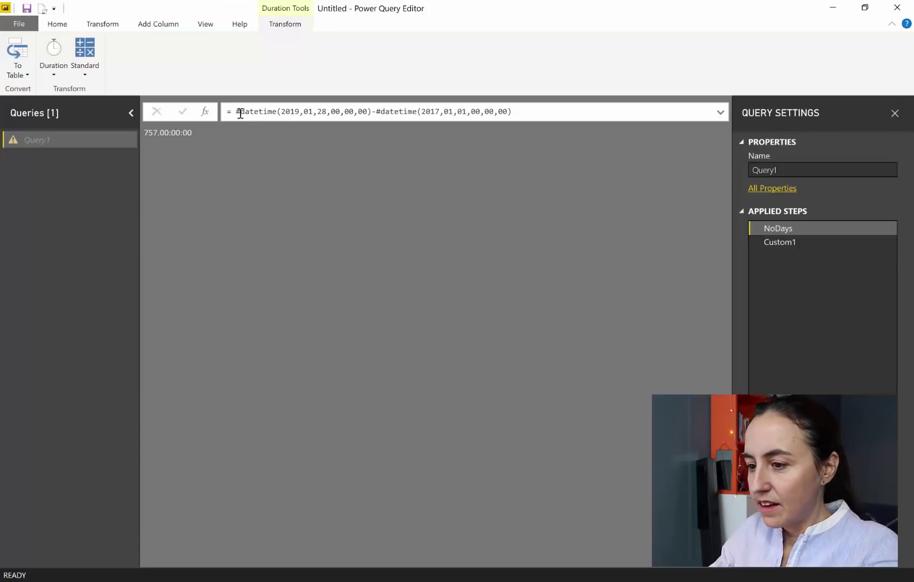
Wrap the NoDays subtraction in Duration.TotalDays( ) so it returns the number 757
click(240, 112)
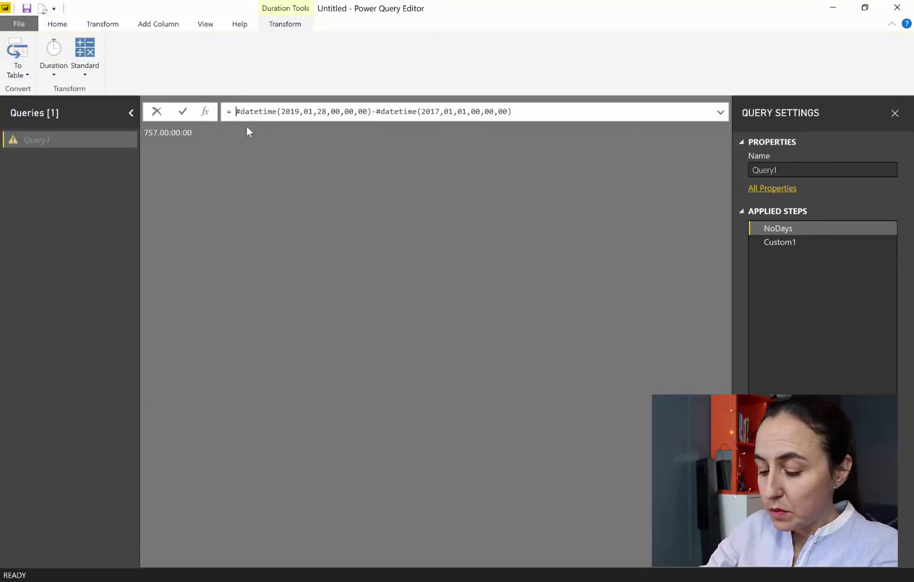
text(Date)
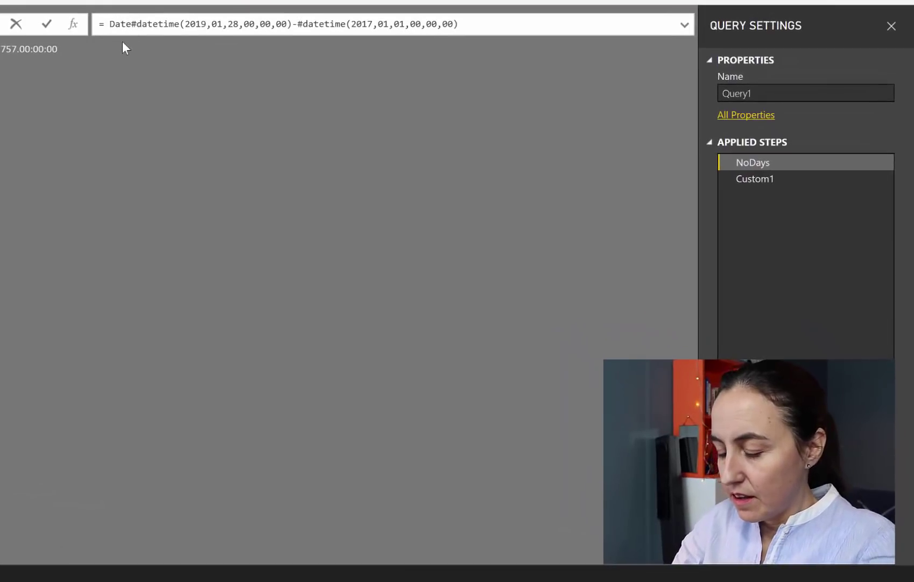
key(alt+Tab)
key(alt+Tab)
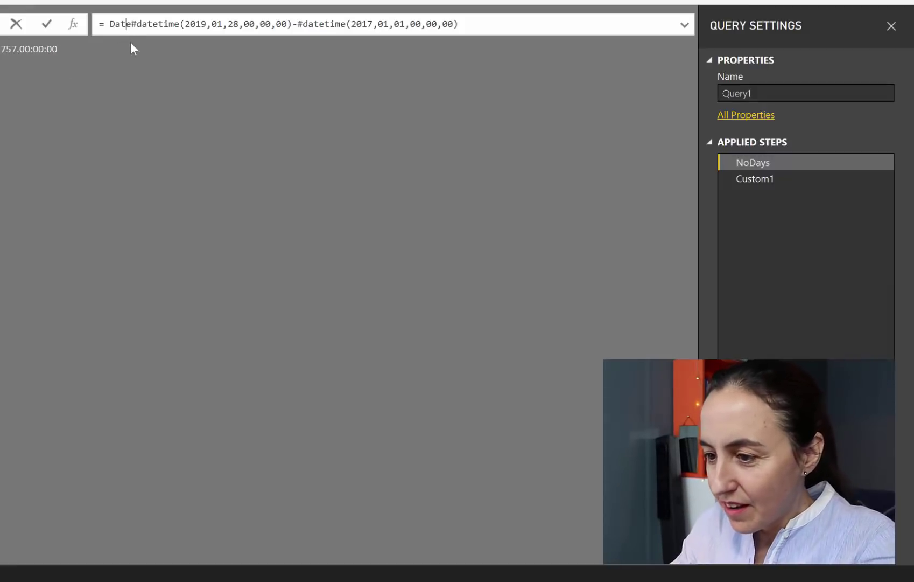
key(BackSpace)
key(BackSpace)
key(Delete)
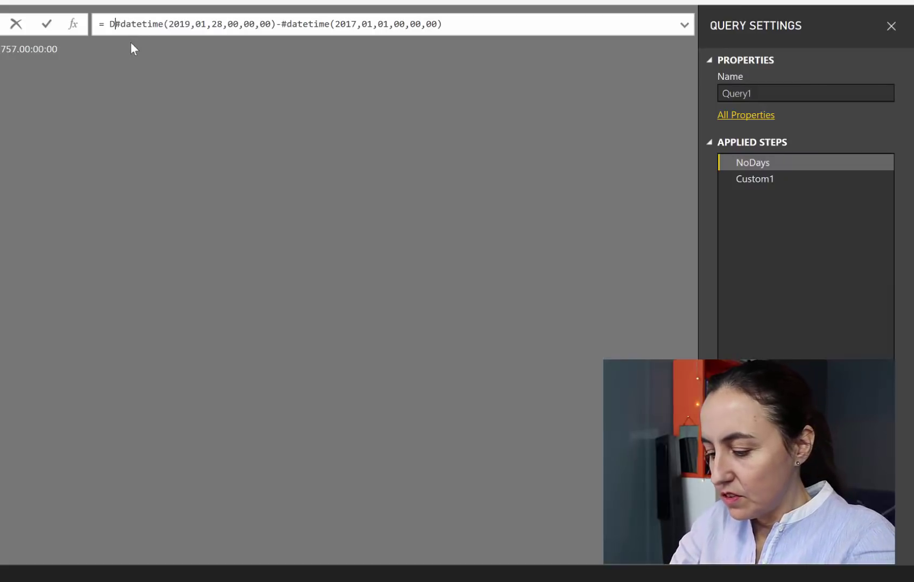
text(uration)
text(.Tota)
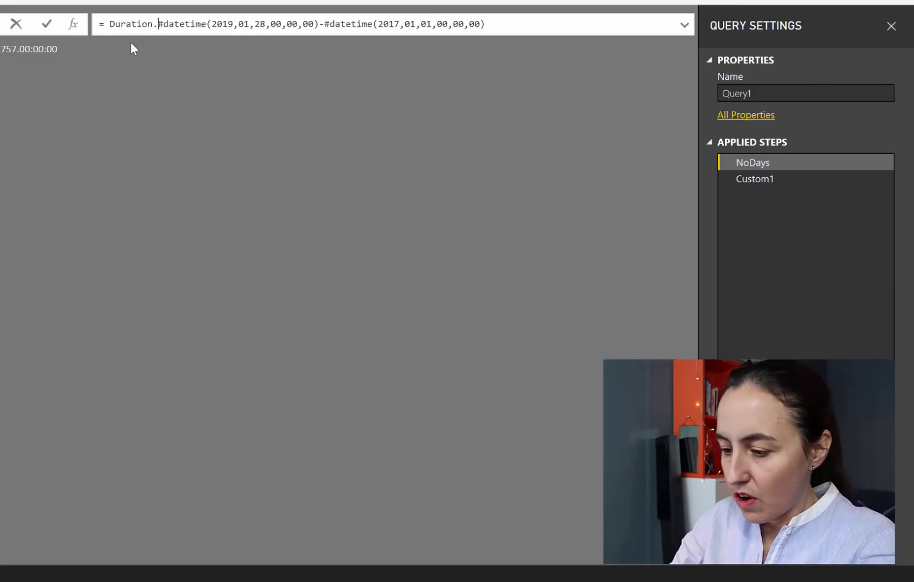
text(lDays)
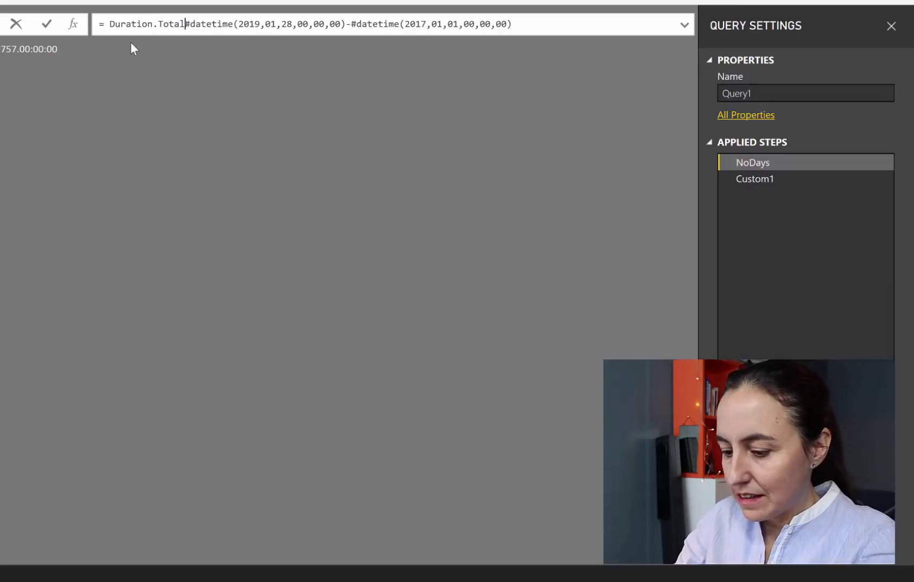
text(()
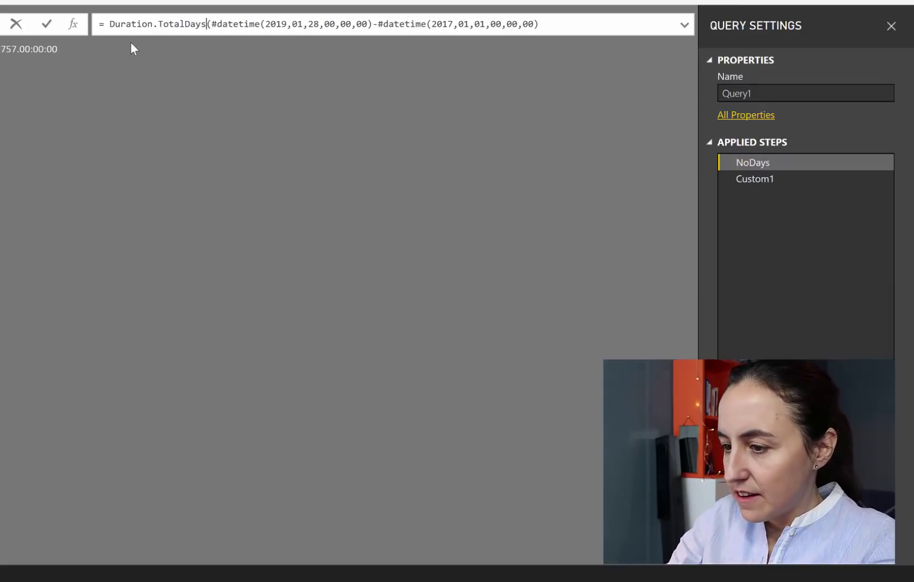
click(563, 31)
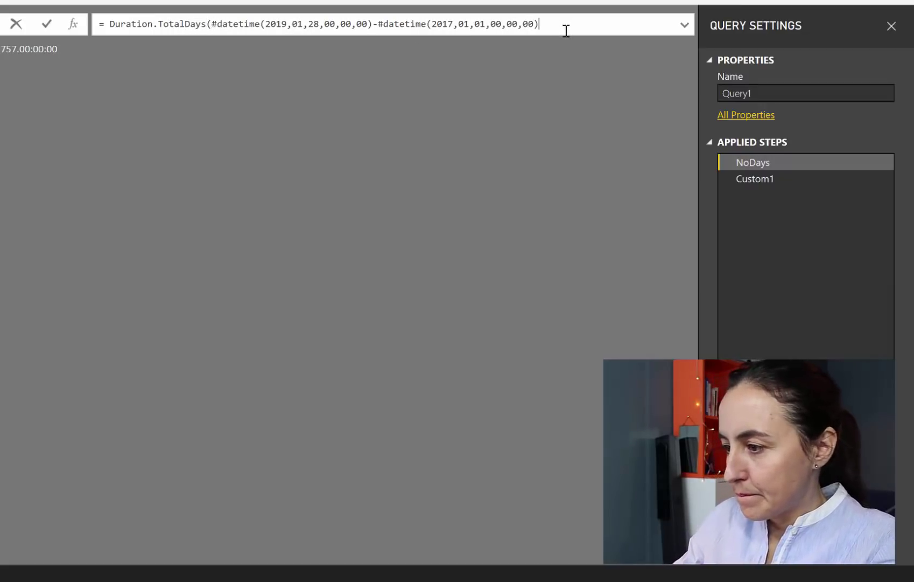
text())
key(Return)
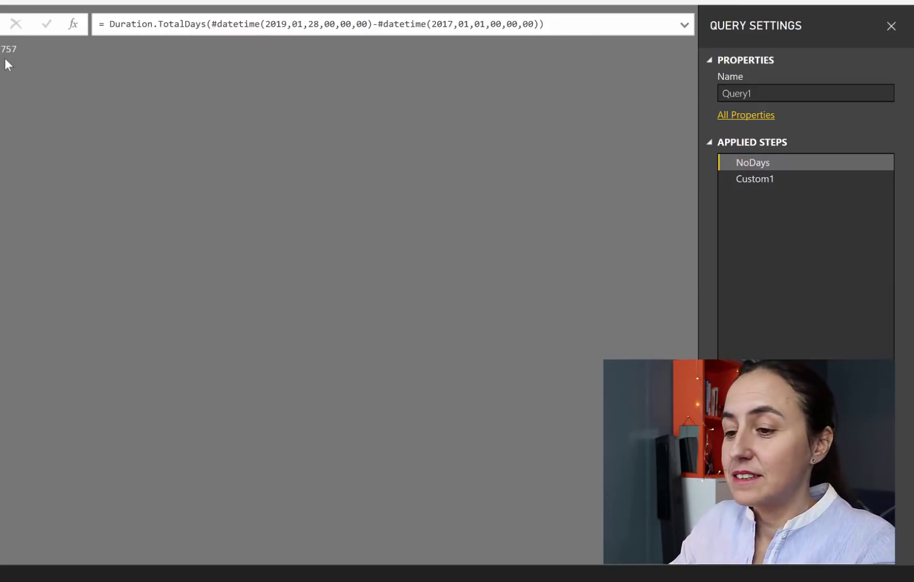
Convert the Custom1 hourly datetime list into a table
click(771, 185)
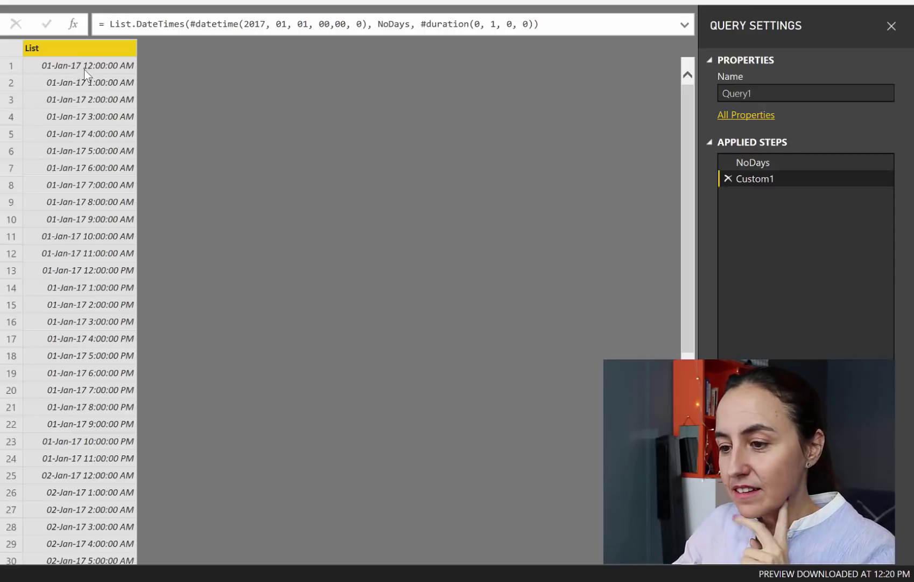
scroll(84, 69, down, 20)
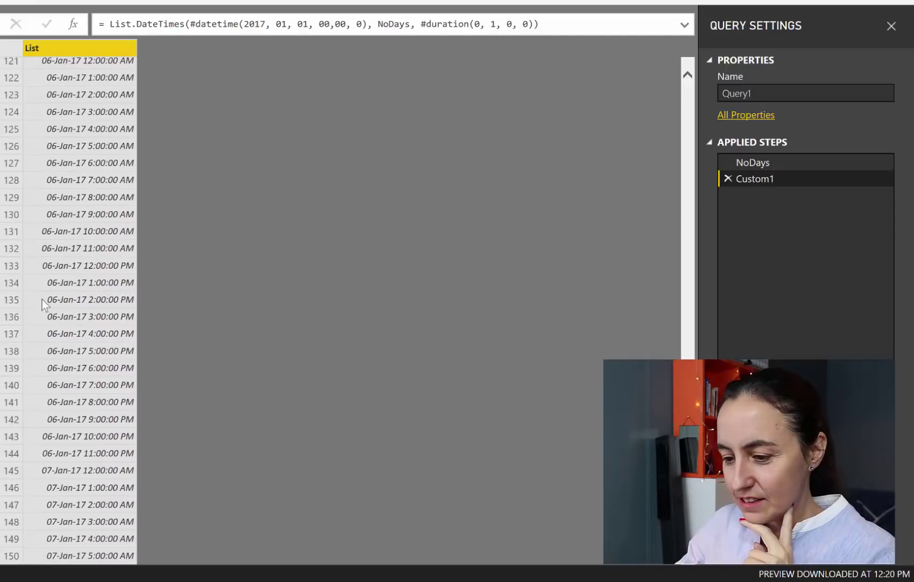
scroll(43, 304, up, 20)
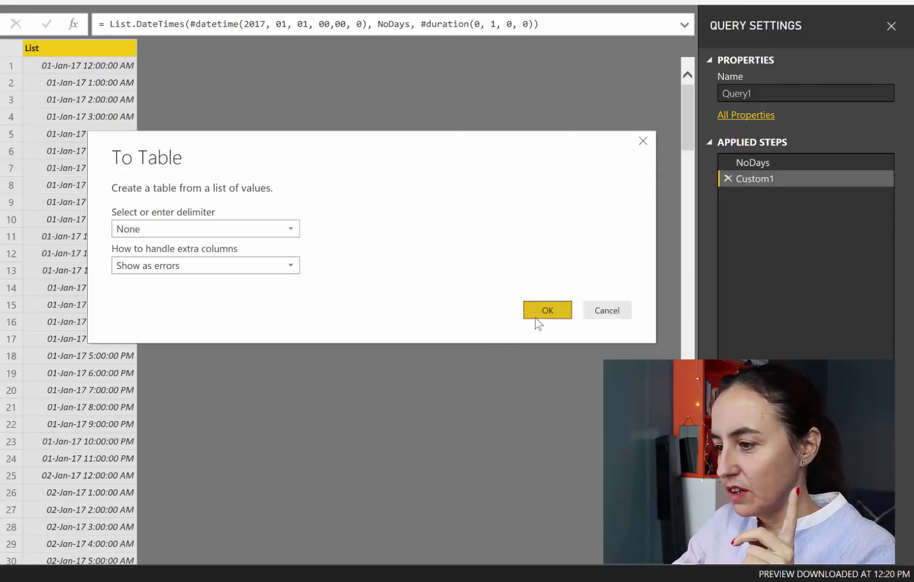
click(535, 317)
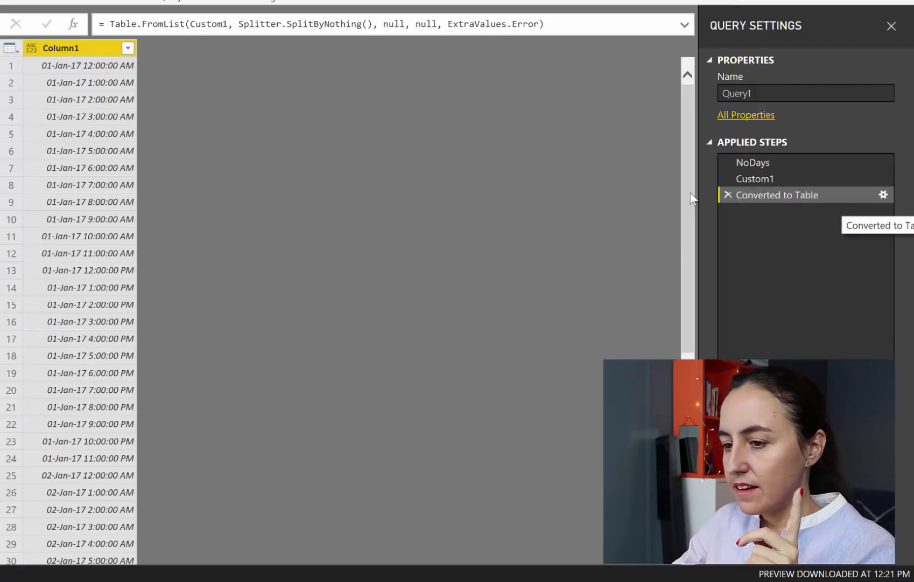
Sort Column1 ascending, then descending so the newest datetime is first
click(128, 48)
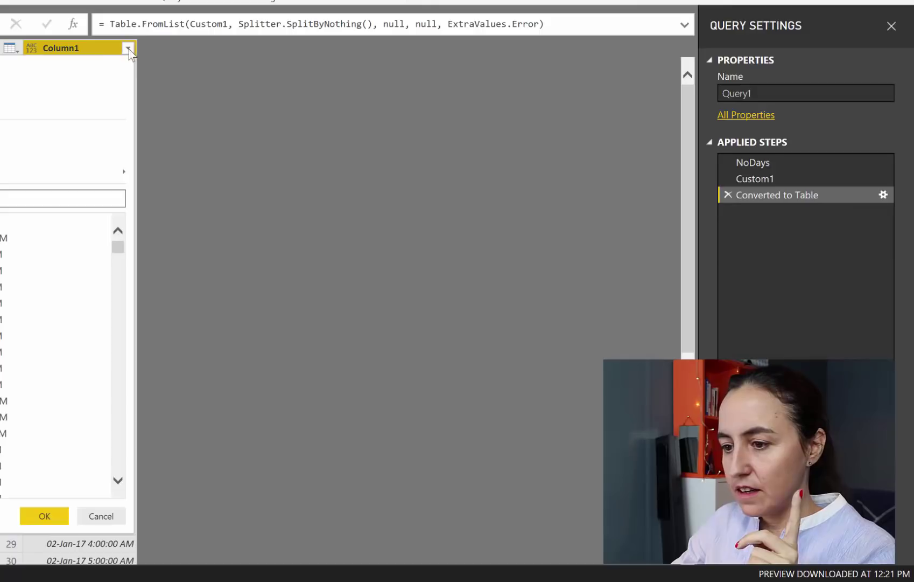
click(34, 64)
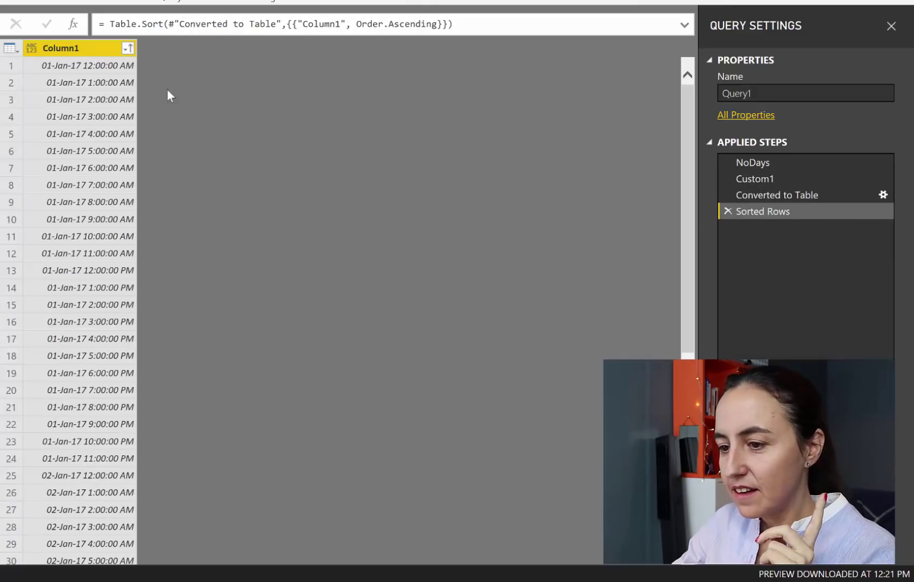
click(129, 51)
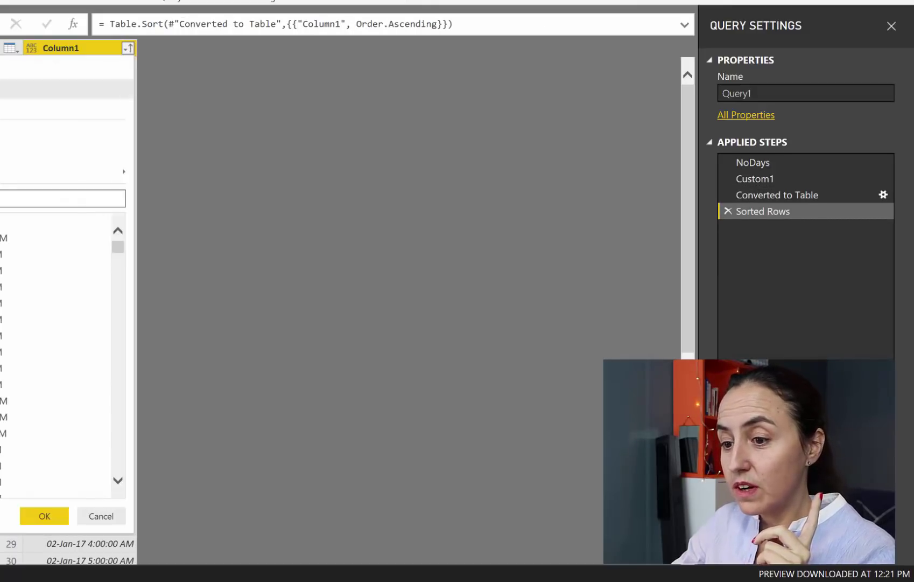
click(37, 87)
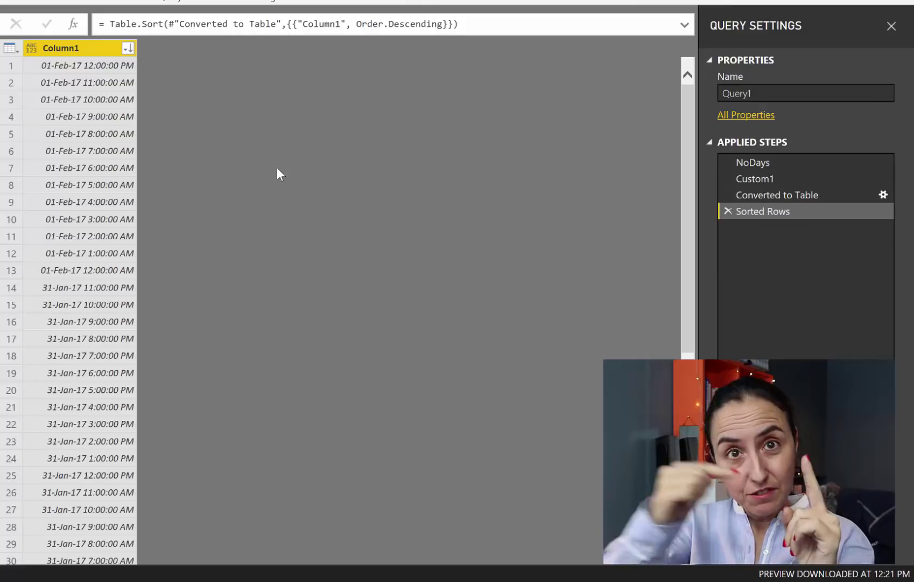
Multiply NoDays by 24 to get 18168 hours and check the sorted table
click(783, 162)
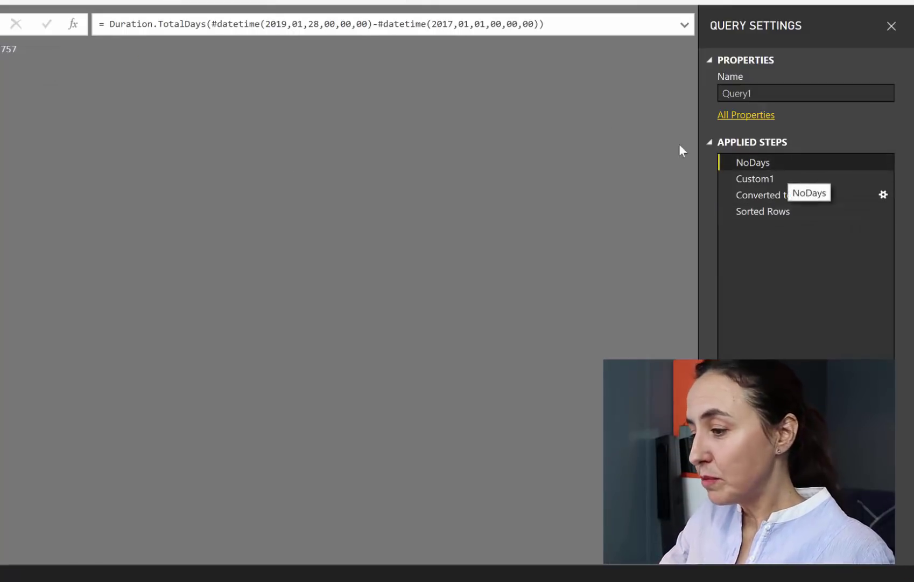
click(558, 23)
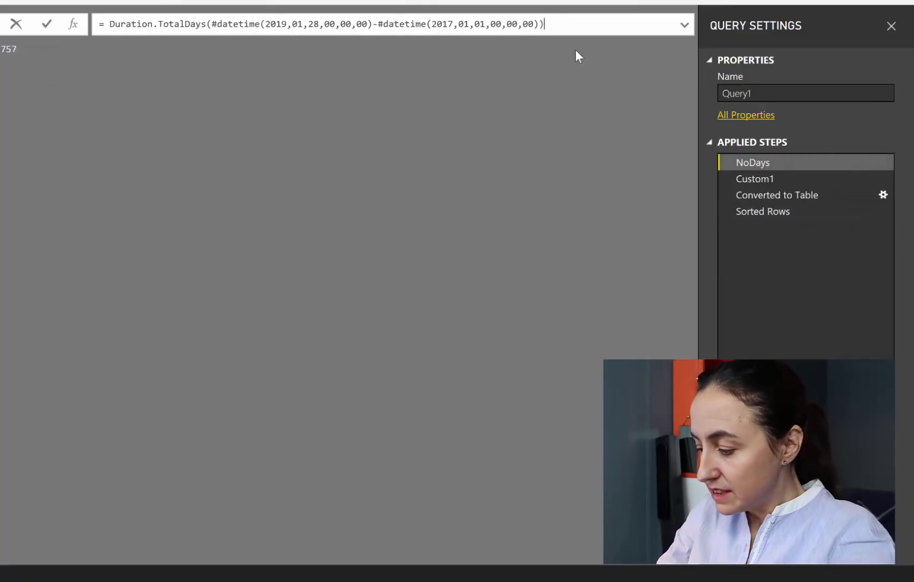
text(*)
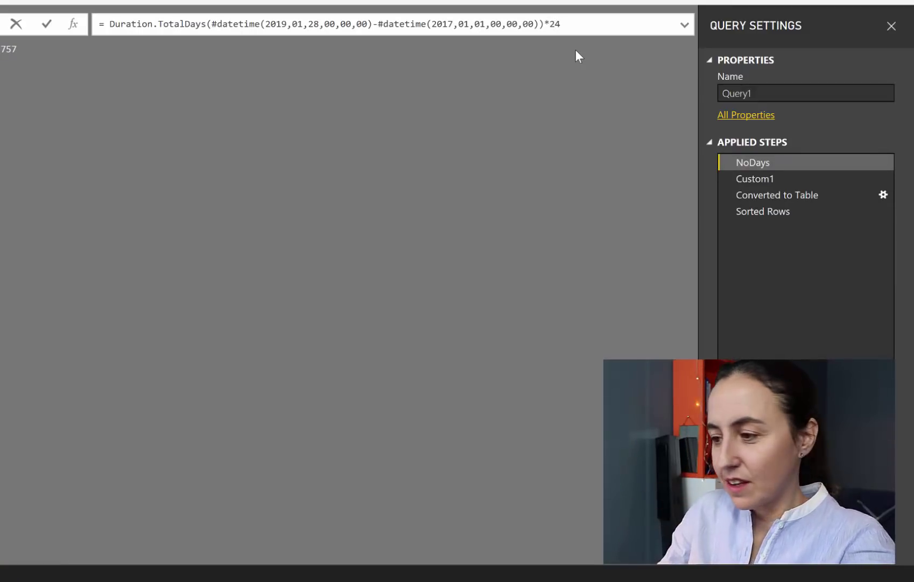
key(Return)
click(759, 213)
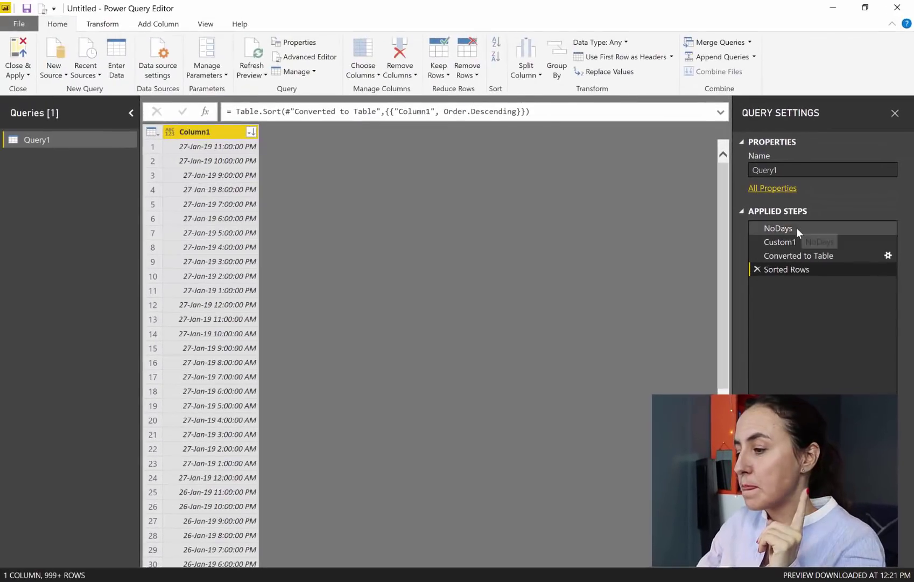
click(796, 228)
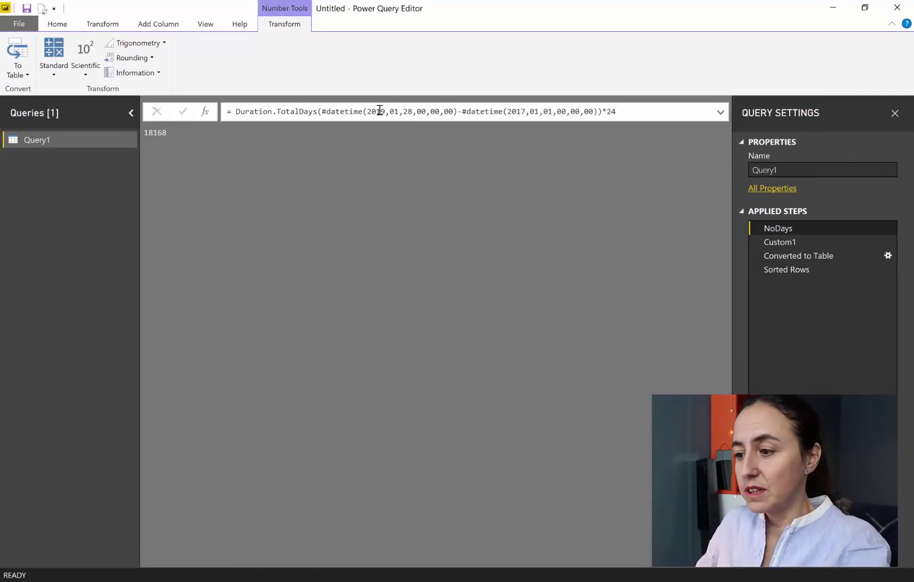
Read the DateTime.LocalNow Docs page: it returns the current system date and time without timezone
key(alt+Tab)
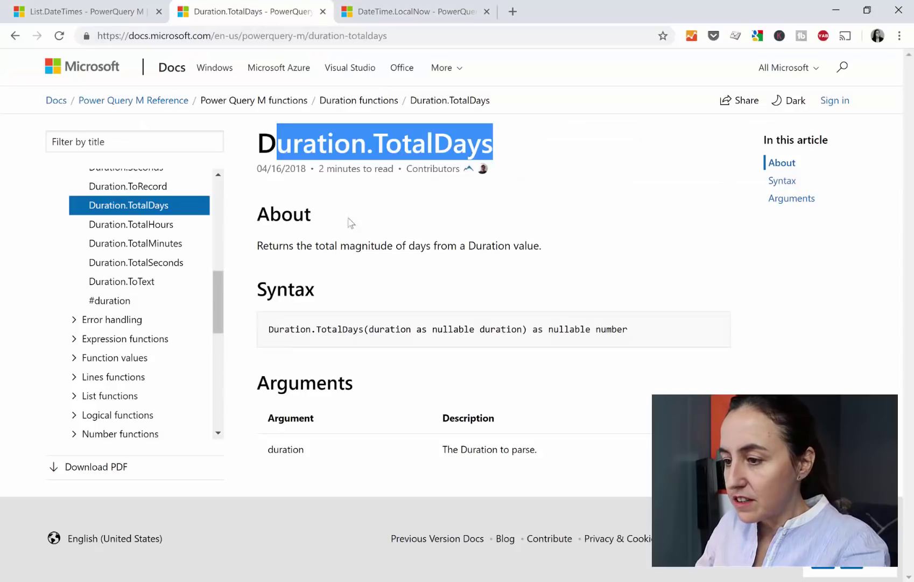
click(420, 16)
drag(259, 86, 557, 106)
click(571, 115)
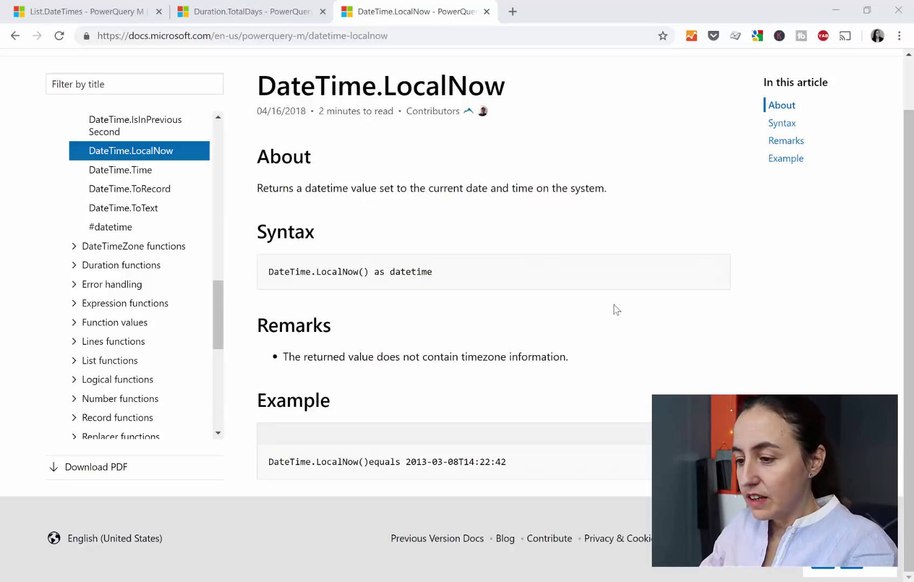
key(alt+Tab)
key(alt+Tab)
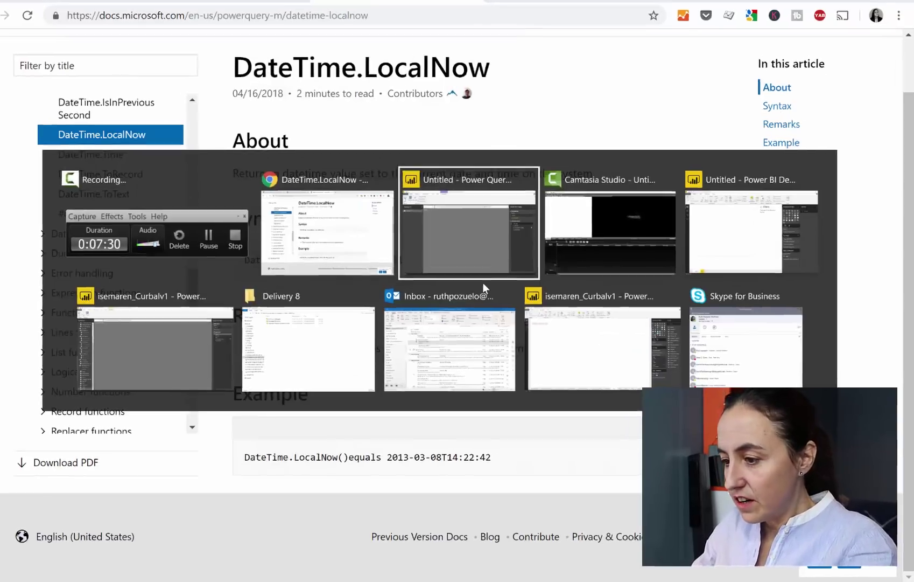
Replace the fixed 2019 #datetime in NoDays with DateTime.LocalNow(), so Sorted Rows ends at 28-Jan-19 12:00 PM
click(482, 280)
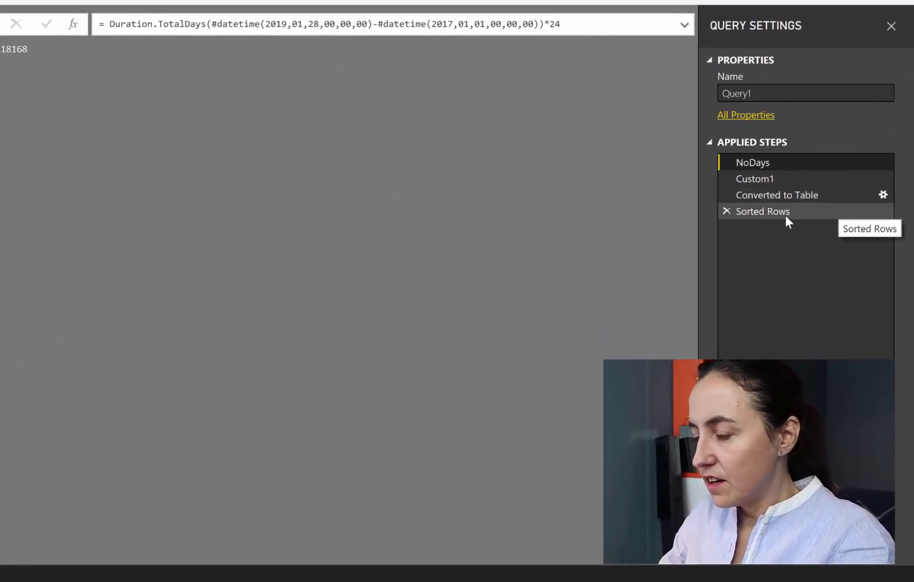
drag(218, 23, 357, 28)
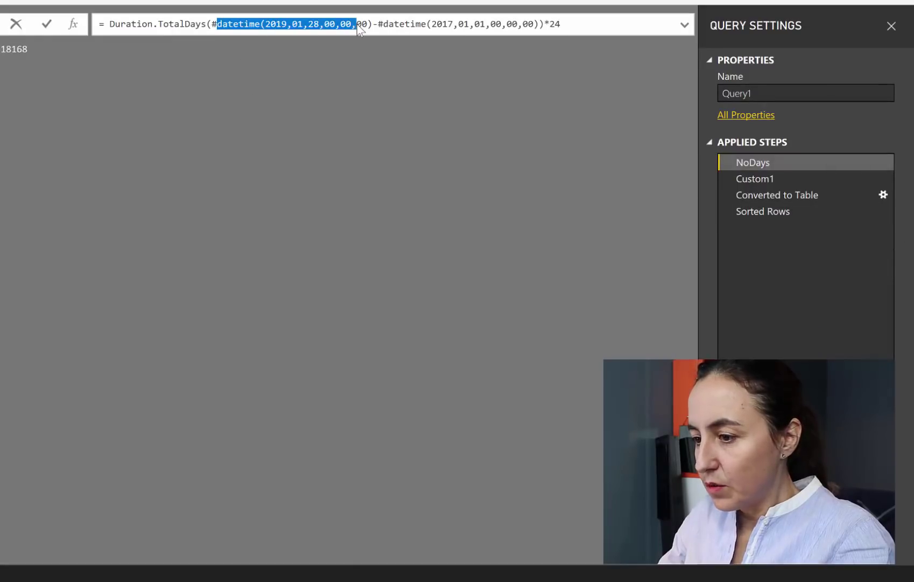
key(Delete)
key(Delete)
key(BackSpace)
key(Delete)
key(Delete)
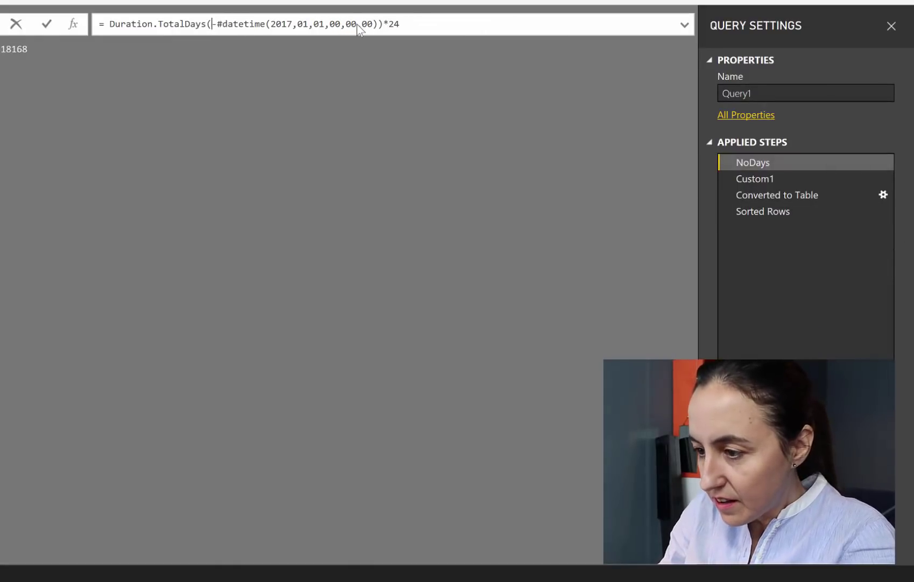
text(Dat)
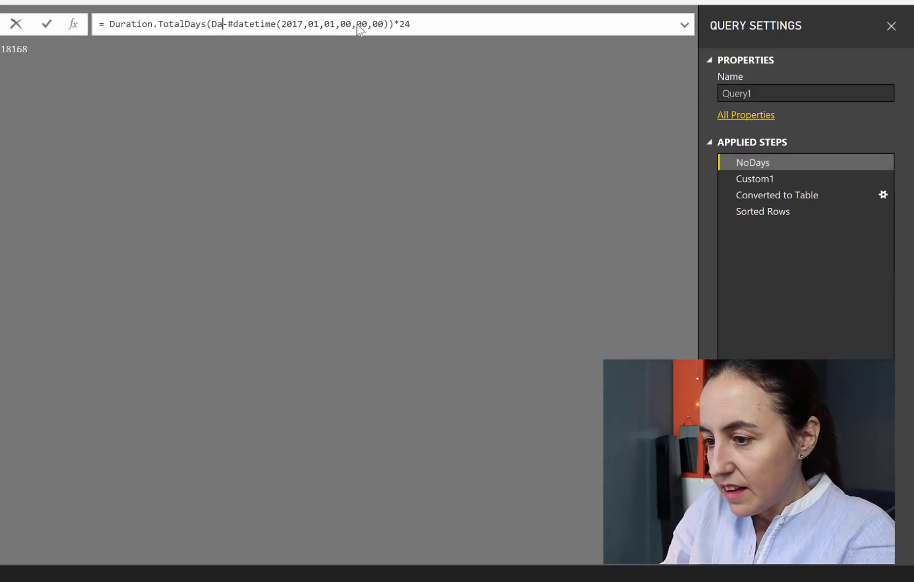
text(e)
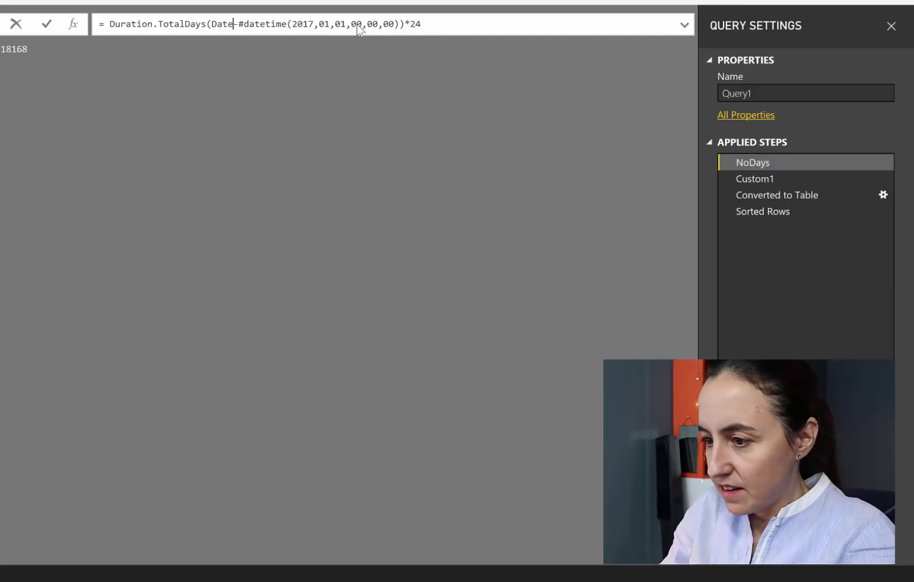
text(Time.)
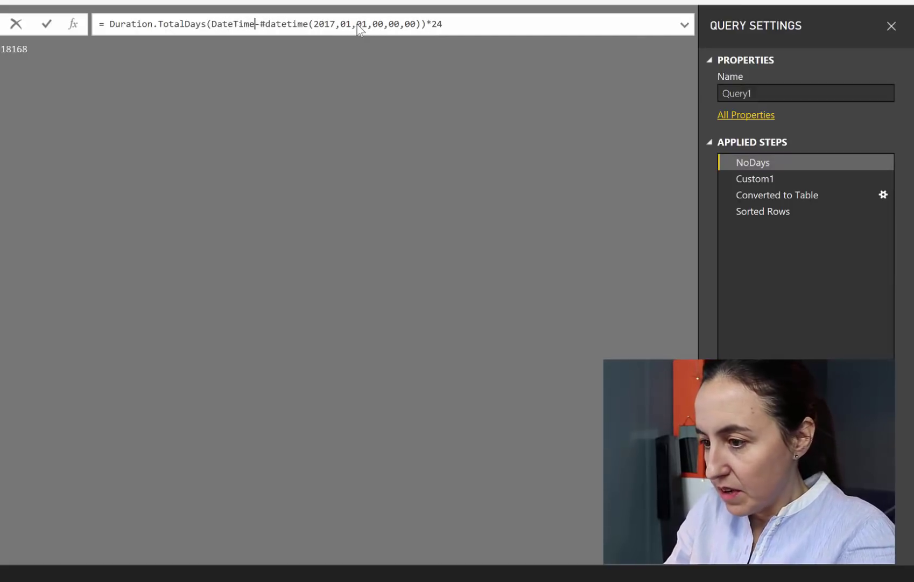
text(LocalNow)
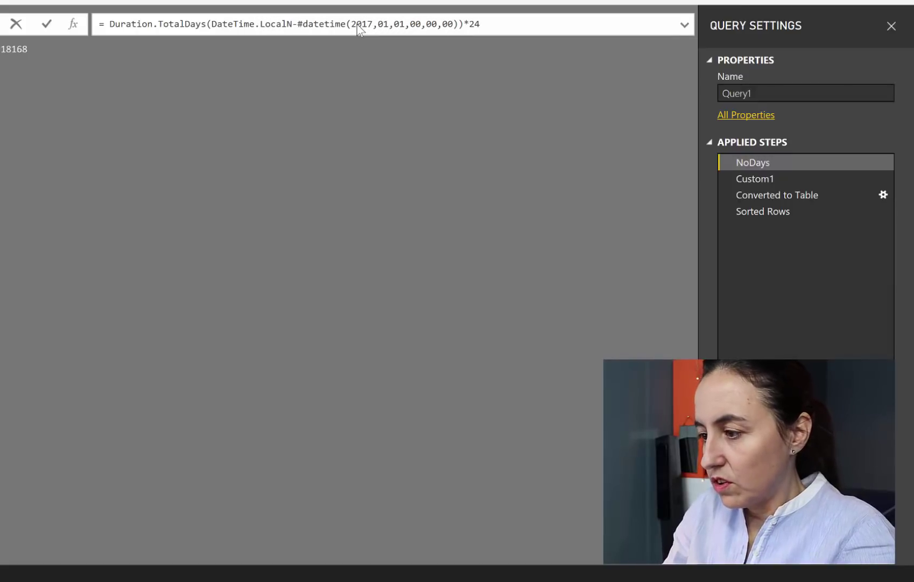
text(())
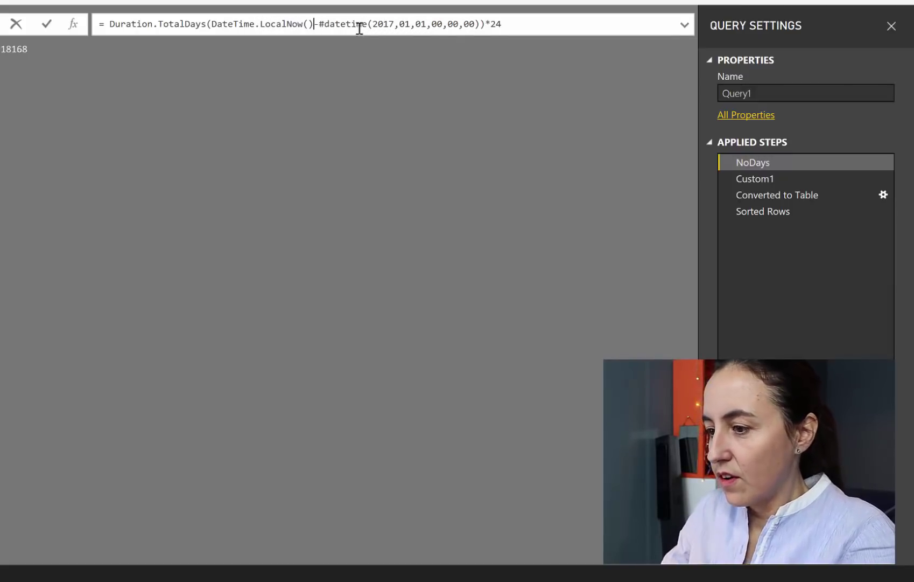
key(Return)
click(755, 213)
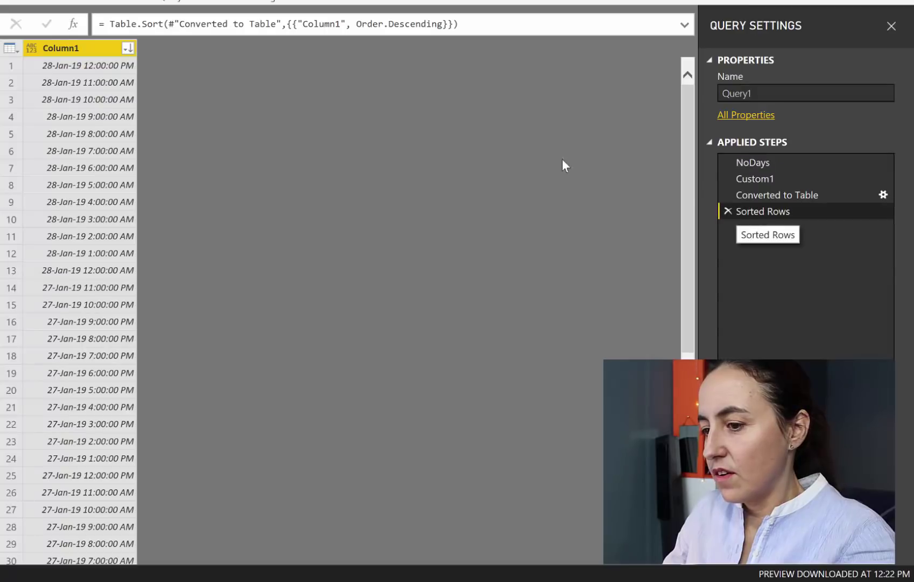